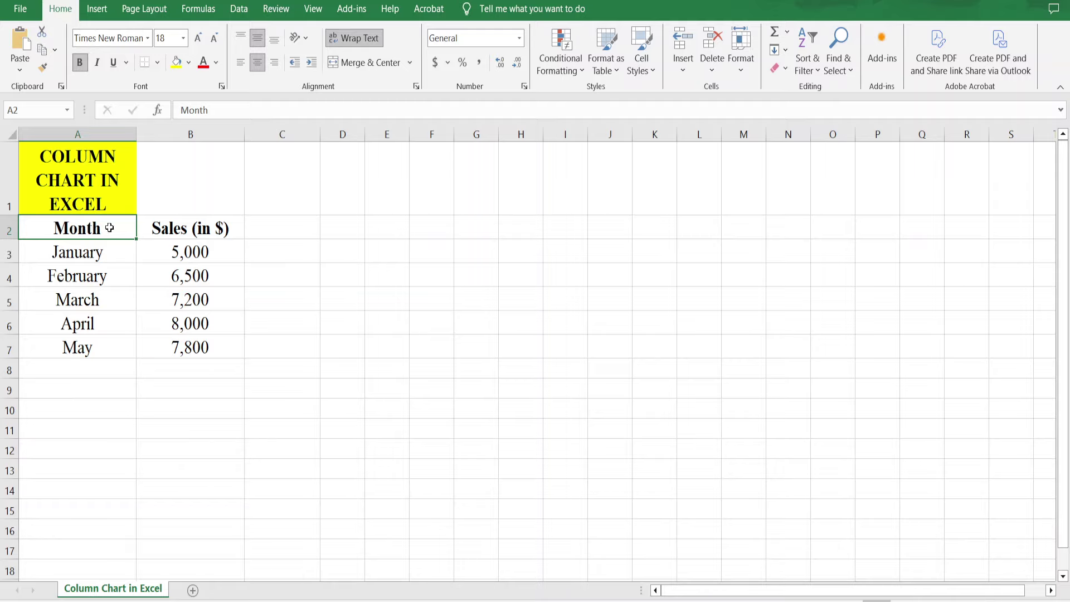
Insert a 2-D clustered column chart from A2:B7 and place it beside the data table, spanning columns C to J.
{"action": "left_click_drag", "start_coordinate": [109, 228], "coordinate": [144, 337]}
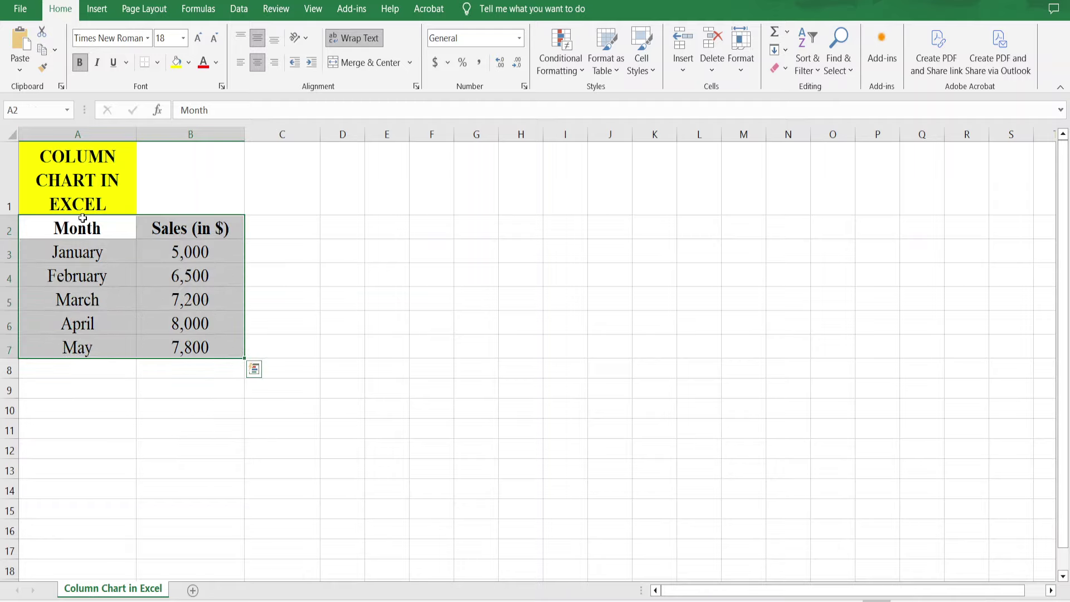
{"action": "left_click", "coordinate": [105, 8]}
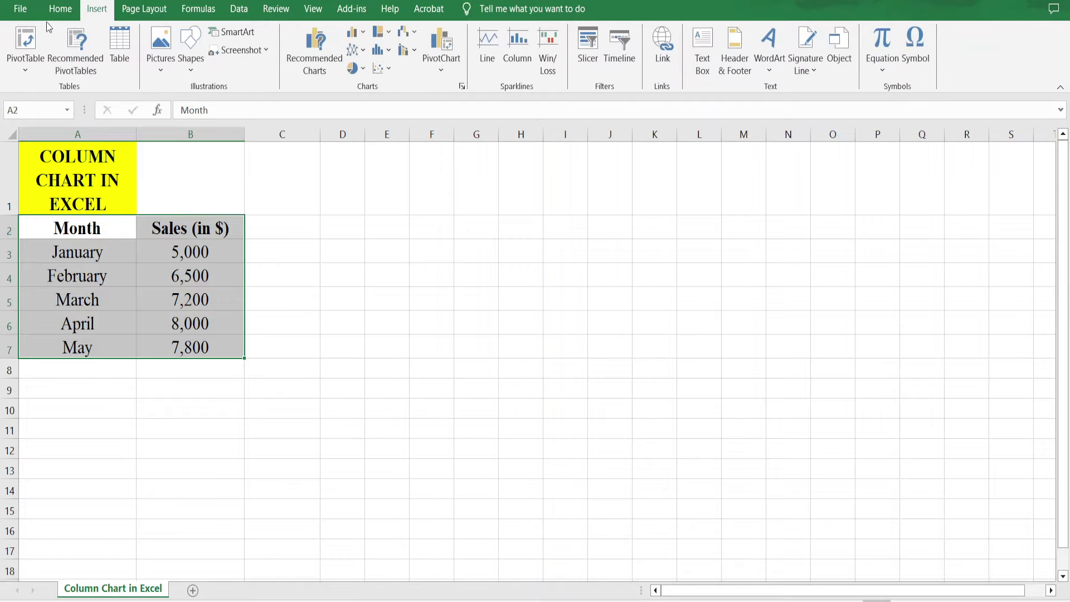
{"action": "left_click", "coordinate": [362, 35]}
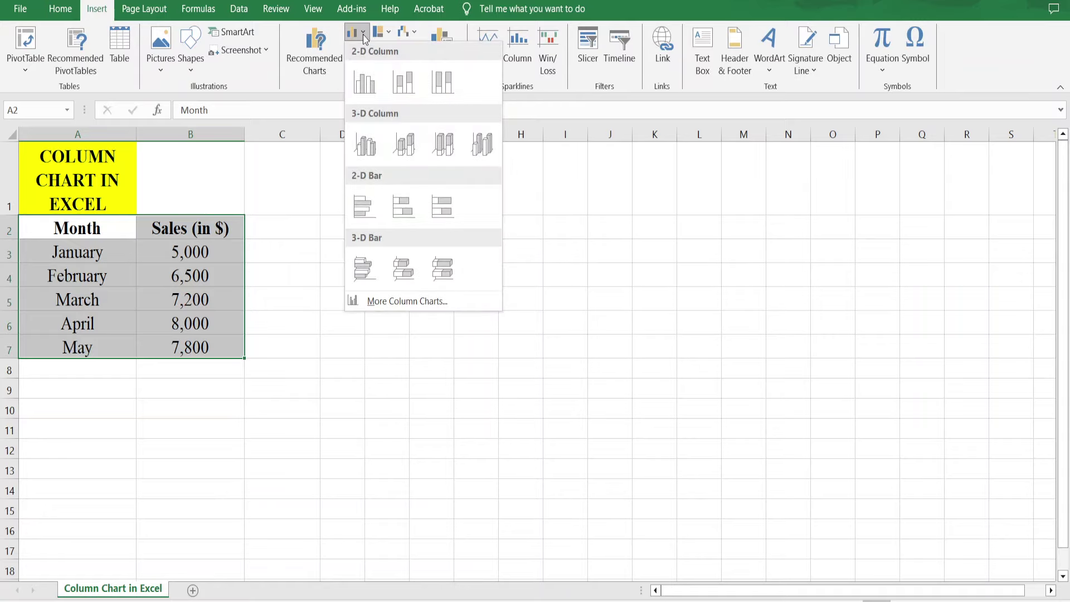
{"action": "left_click", "coordinate": [361, 86]}
{"action": "left_click_drag", "start_coordinate": [409, 270], "coordinate": [320, 176]}
Add axis titles to both axes of the column chart.
{"action": "left_click", "coordinate": [454, 174]}
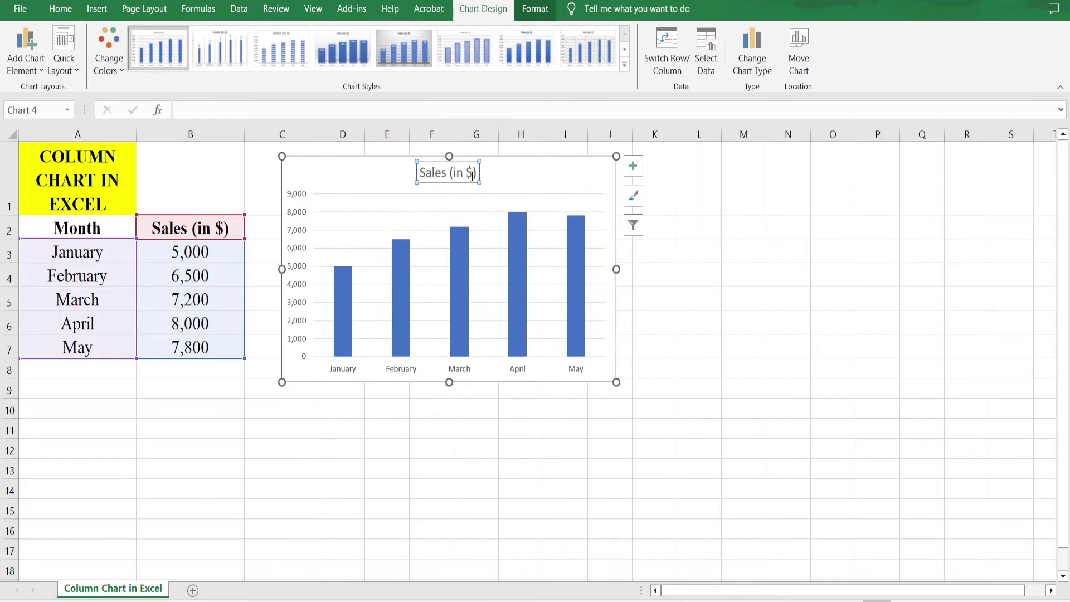
{"action": "left_click", "coordinate": [633, 166]}
{"action": "left_click", "coordinate": [686, 202]}
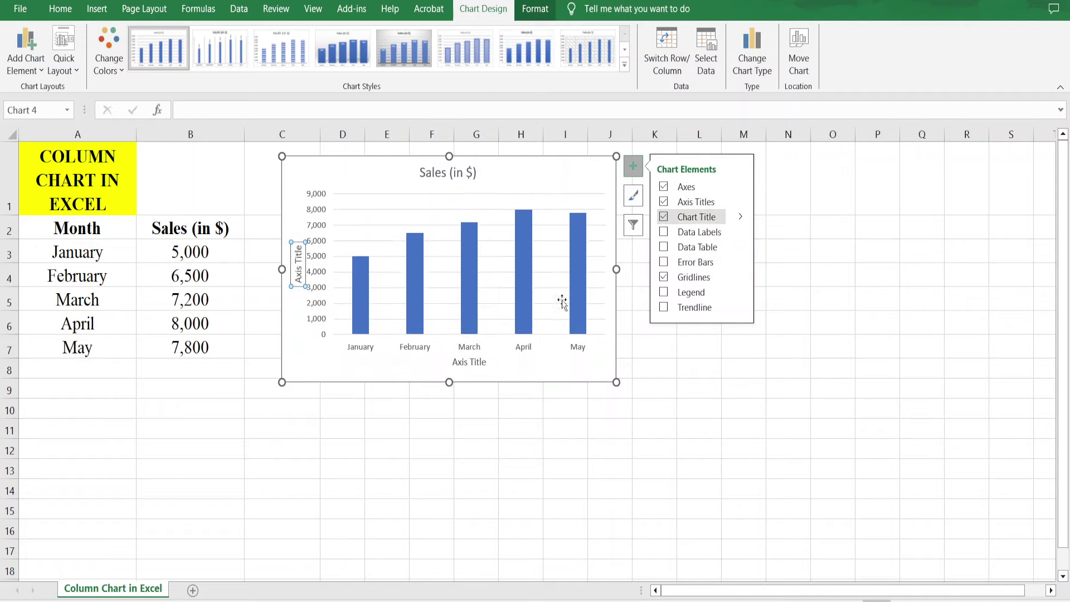
Replace the horizontal axis title's placeholder text with "Month".
{"action": "left_click", "coordinate": [465, 364]}
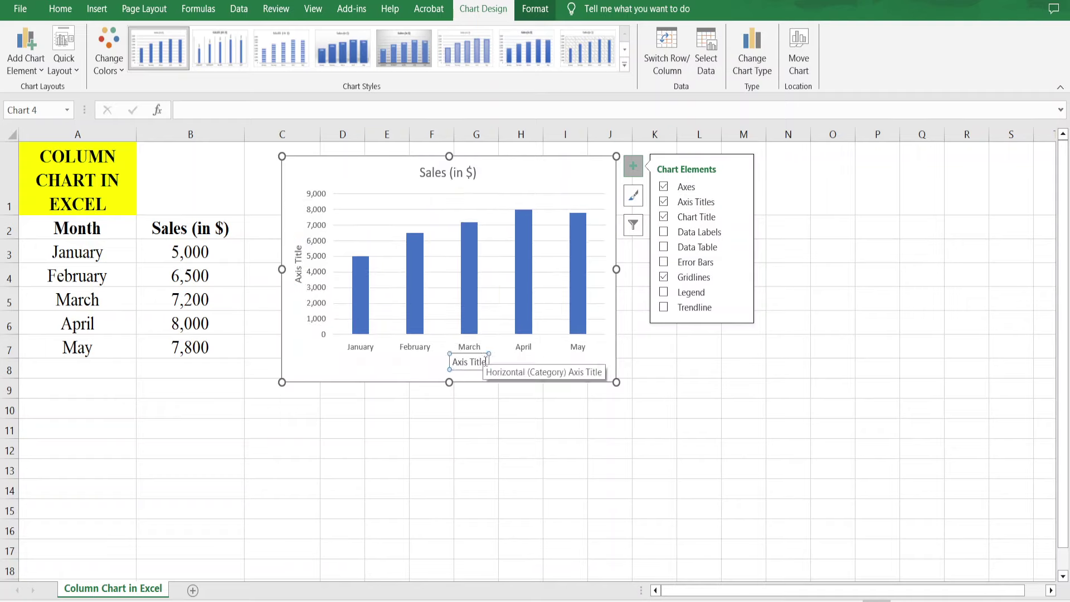
{"action": "left_click", "coordinate": [485, 363]}
{"action": "key", "text": "BackSpace"}
{"action": "key", "text": "BackSpace"}
{"action": "key", "text": "BackSpace"}
{"action": "key", "text": "BackSpace"}
{"action": "key", "text": "BackSpace"}
{"action": "key", "text": "BackSpace"}
{"action": "key", "text": "BackSpace"}
{"action": "key", "text": "BackSpace"}
{"action": "key", "text": "BackSpace"}
{"action": "key", "text": "BackSpace"}
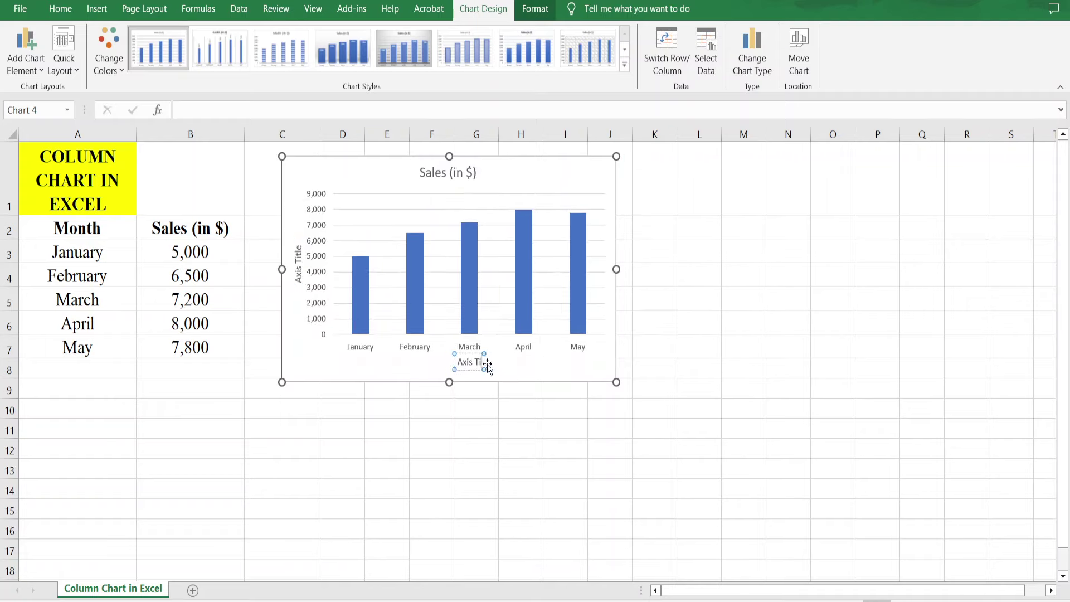
{"action": "type", "text": "Month"}
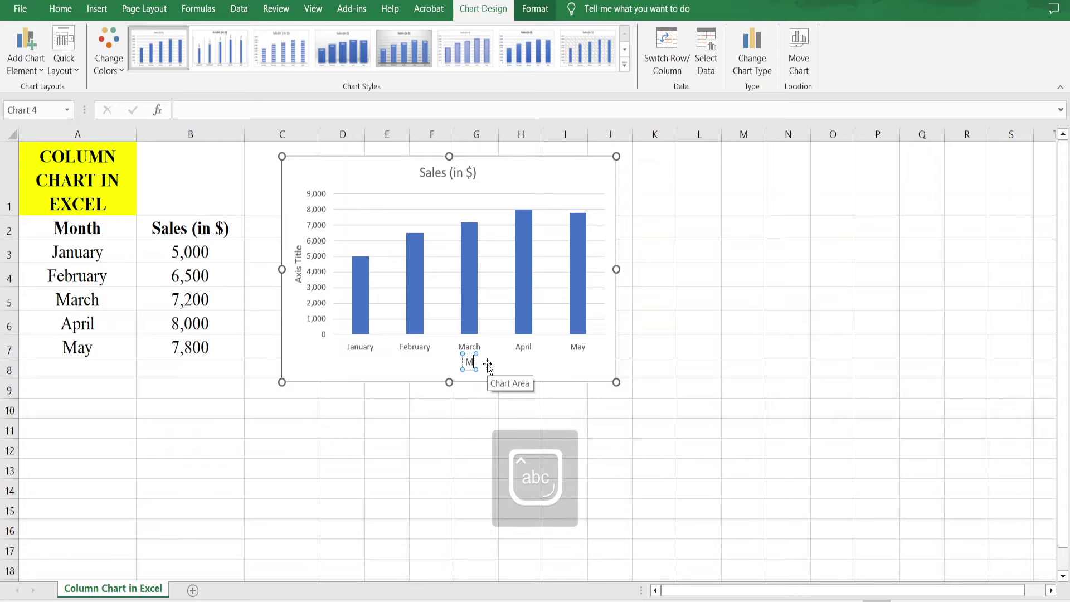
{"action": "left_click", "coordinate": [419, 499]}
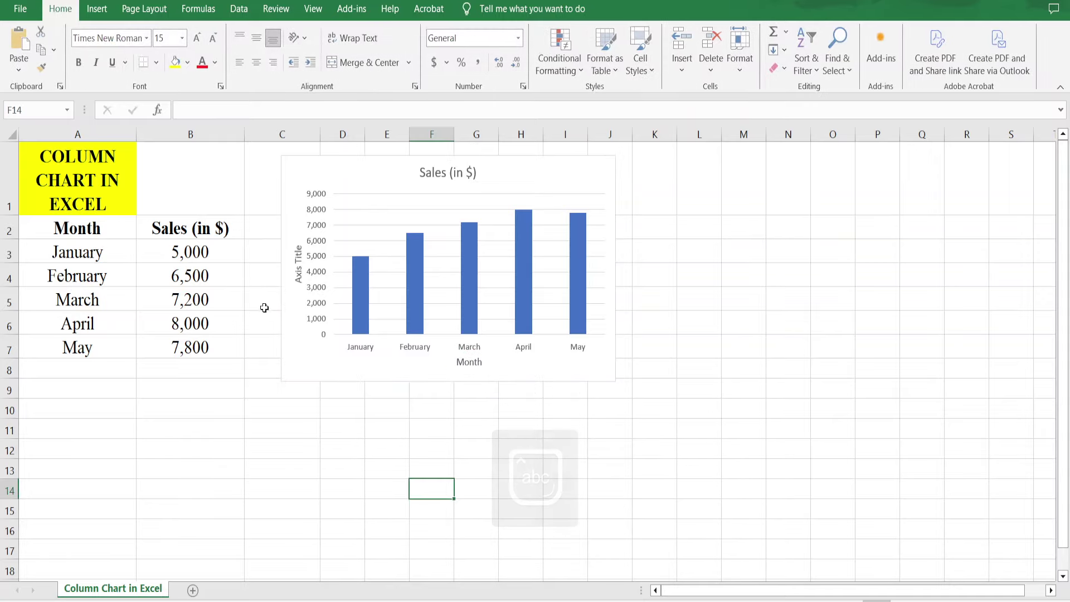
Replace the vertical axis title's placeholder text with "Sales".
{"action": "left_click", "coordinate": [299, 258]}
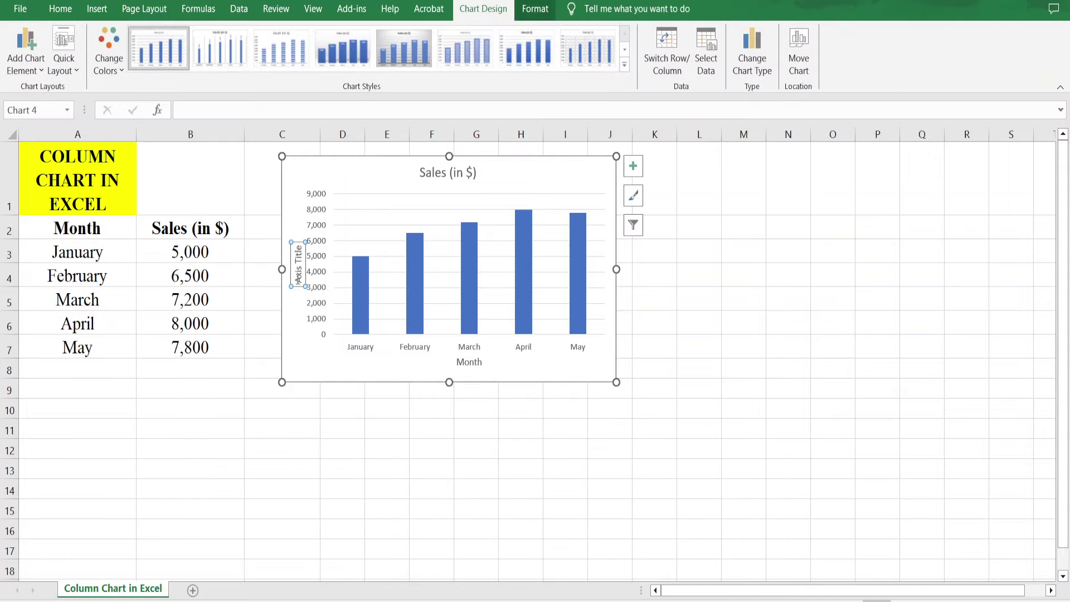
{"action": "left_click_drag", "start_coordinate": [298, 282], "coordinate": [299, 240]}
{"action": "key", "text": "Caps_Lock"}
{"action": "type", "text": "S"}
{"action": "key", "text": "Caps_Lock"}
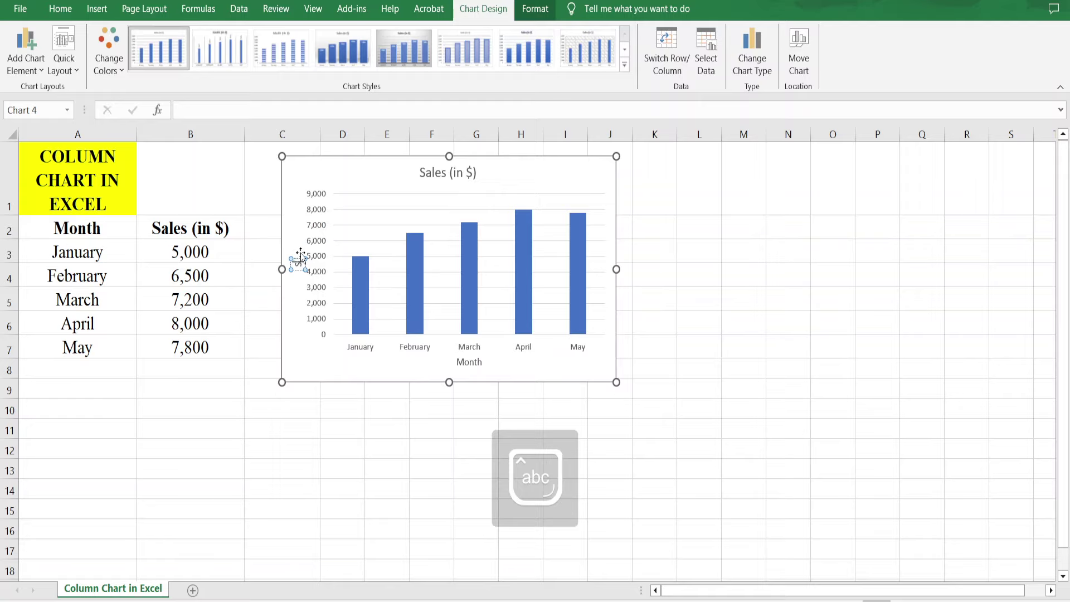
{"action": "type", "text": "ales"}
Change the chart title to "2D Column Chart".
{"action": "left_click", "coordinate": [439, 172]}
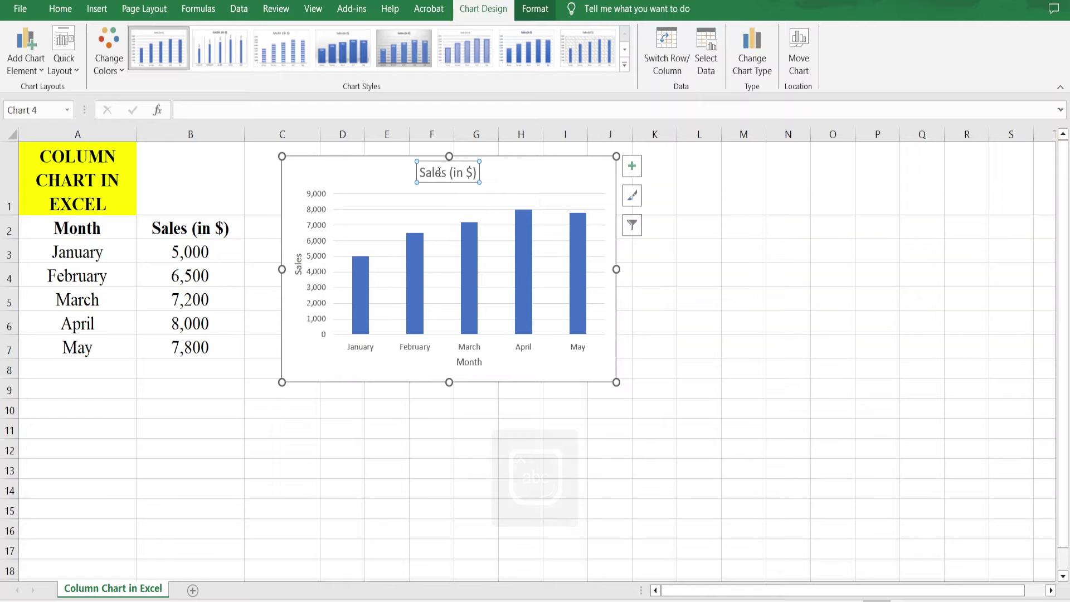
{"action": "left_click_drag", "start_coordinate": [419, 172], "coordinate": [479, 172]}
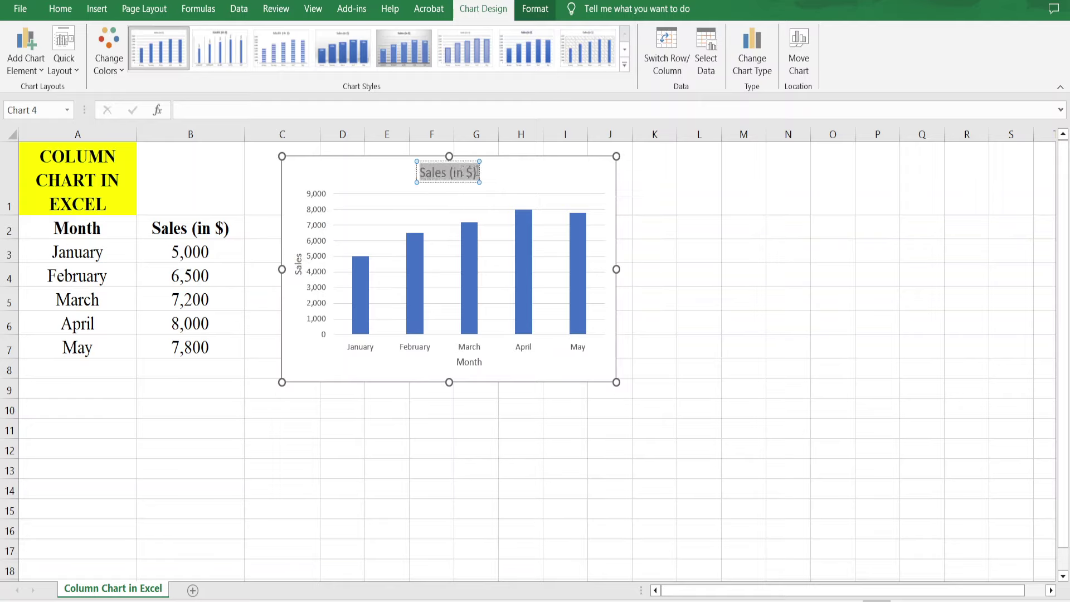
{"action": "key", "text": "Caps_Lock"}
{"action": "type", "text": "2D"}
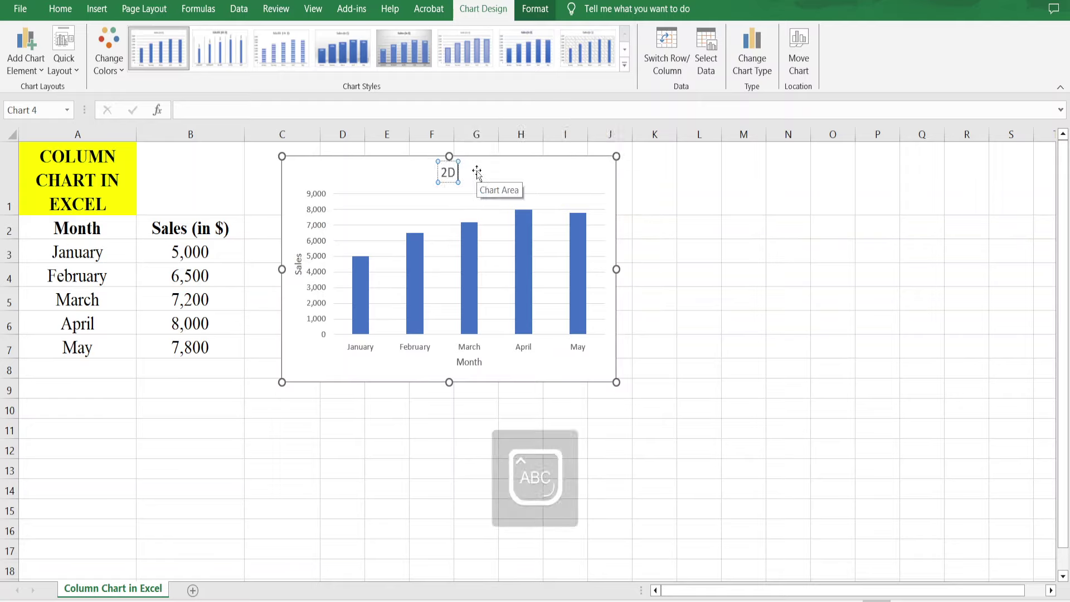
{"action": "type", "text": " Column C"}
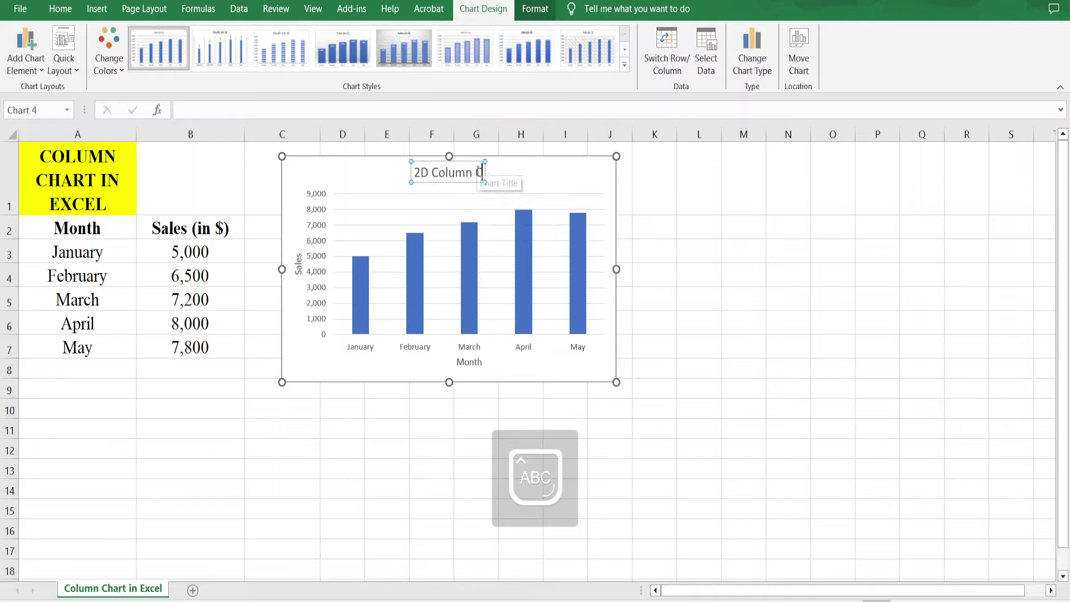
{"action": "type", "text": "HA"}
{"action": "key", "text": "BackSpace"}
{"action": "key", "text": "BackSpace"}
{"action": "key", "text": "BackSpace"}
{"action": "key", "text": "Caps_Lock"}
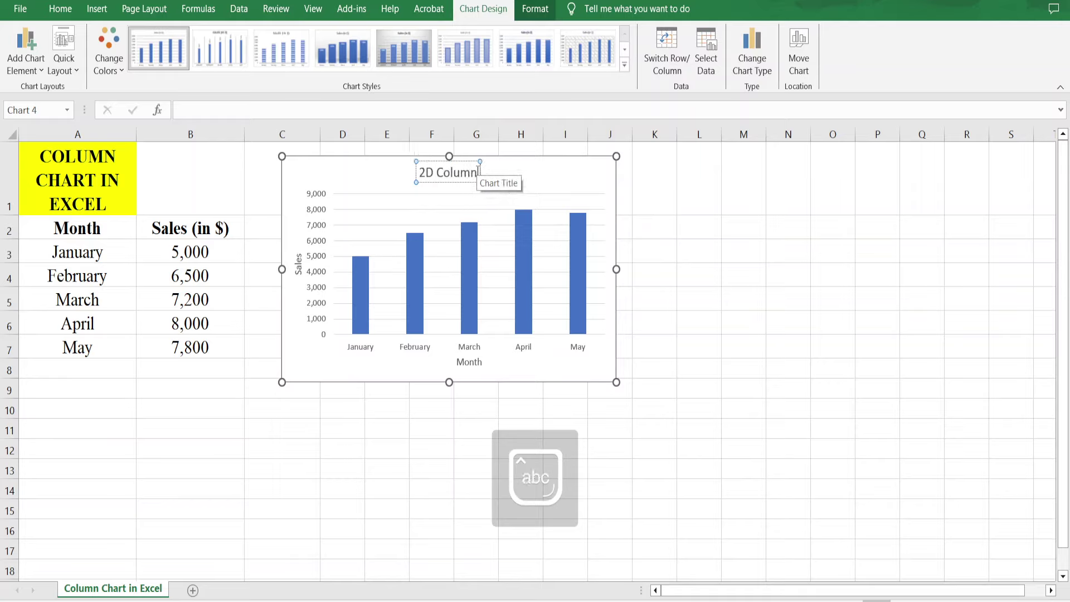
{"action": "type", "text": "Chart"}
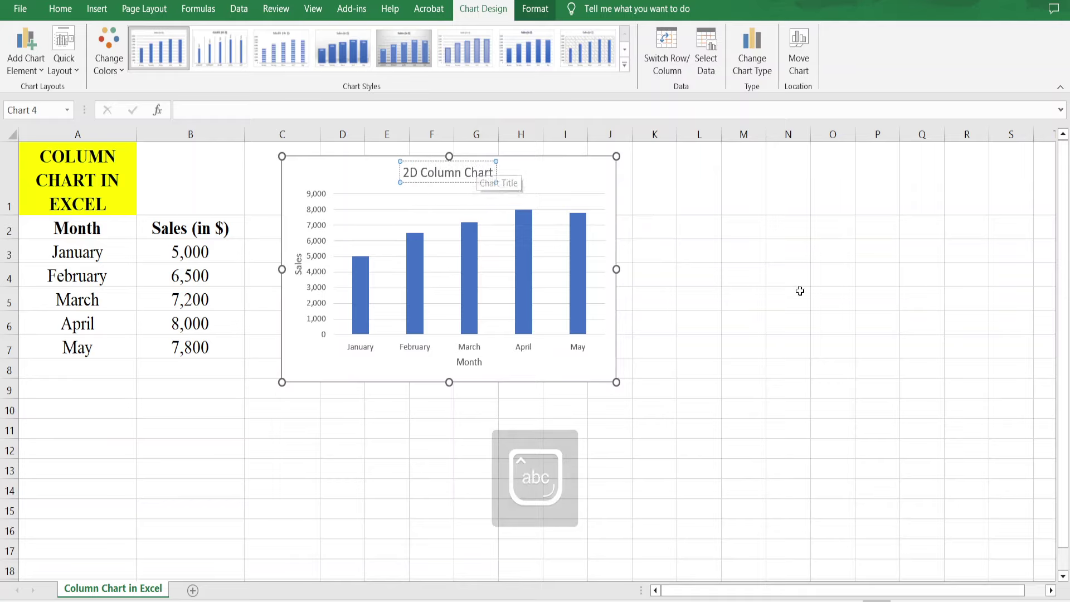
{"action": "left_click", "coordinate": [799, 291]}
Set the whole chart's text to Times New Roman, size 15, and enlarge the chart to reach column K and row 11.
{"action": "left_click", "coordinate": [568, 173]}
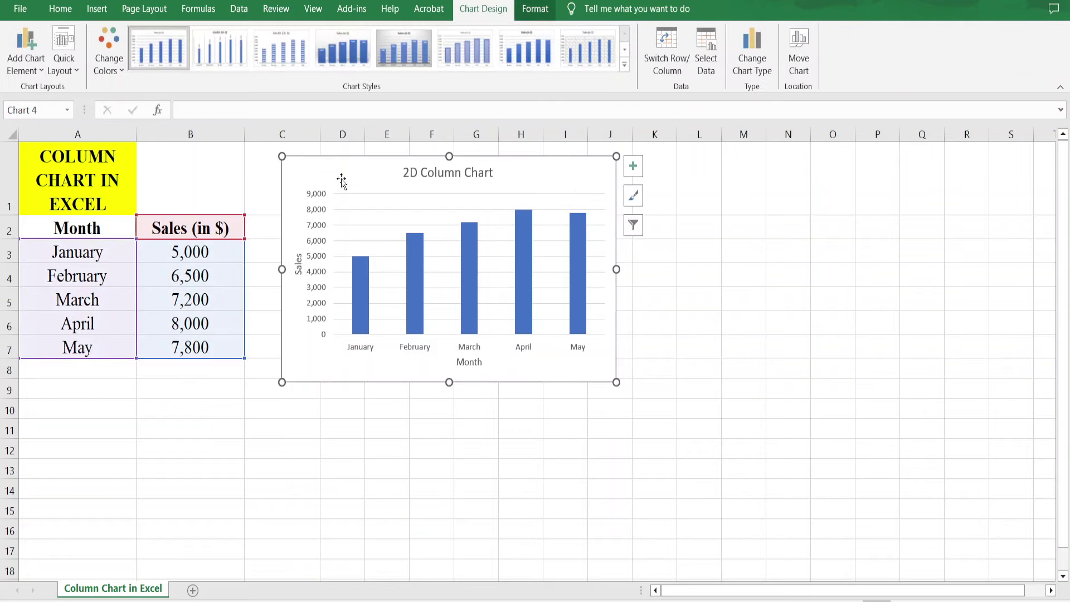
{"action": "left_click", "coordinate": [59, 8]}
{"action": "left_click", "coordinate": [84, 38]}
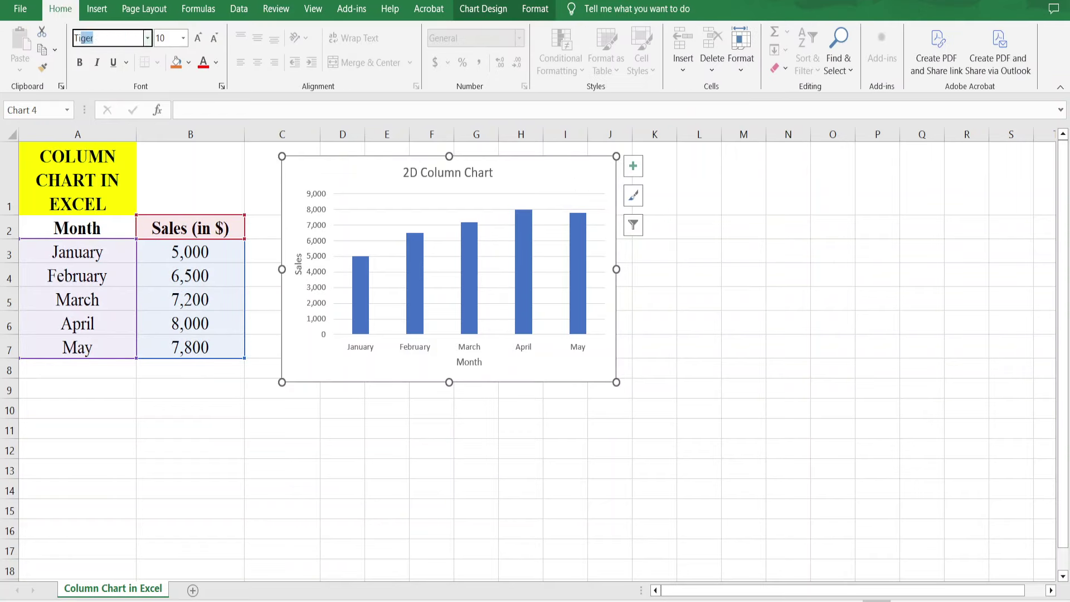
{"action": "type", "text": "Times New Roman"}
{"action": "key", "text": "Return"}
{"action": "left_click", "coordinate": [170, 38]}
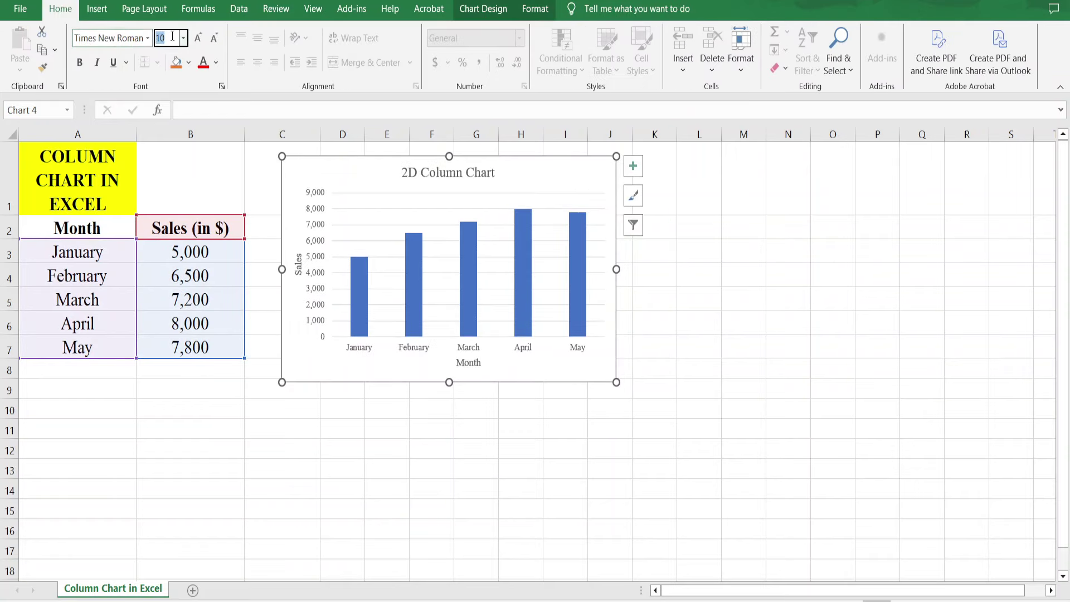
{"action": "type", "text": "15"}
{"action": "key", "text": "Return"}
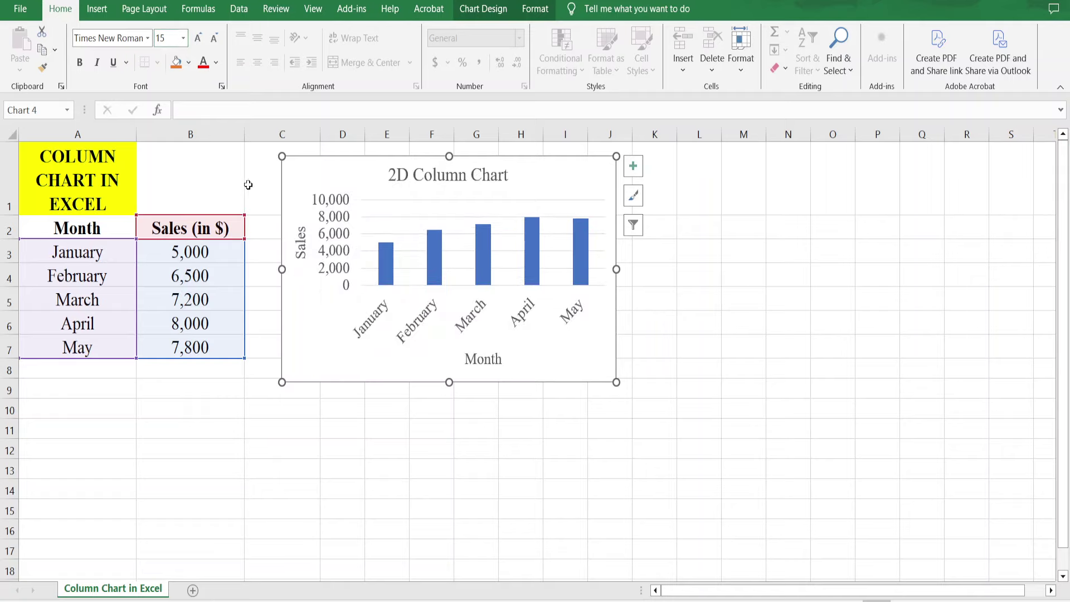
{"action": "left_click_drag", "start_coordinate": [617, 382], "coordinate": [652, 424]}
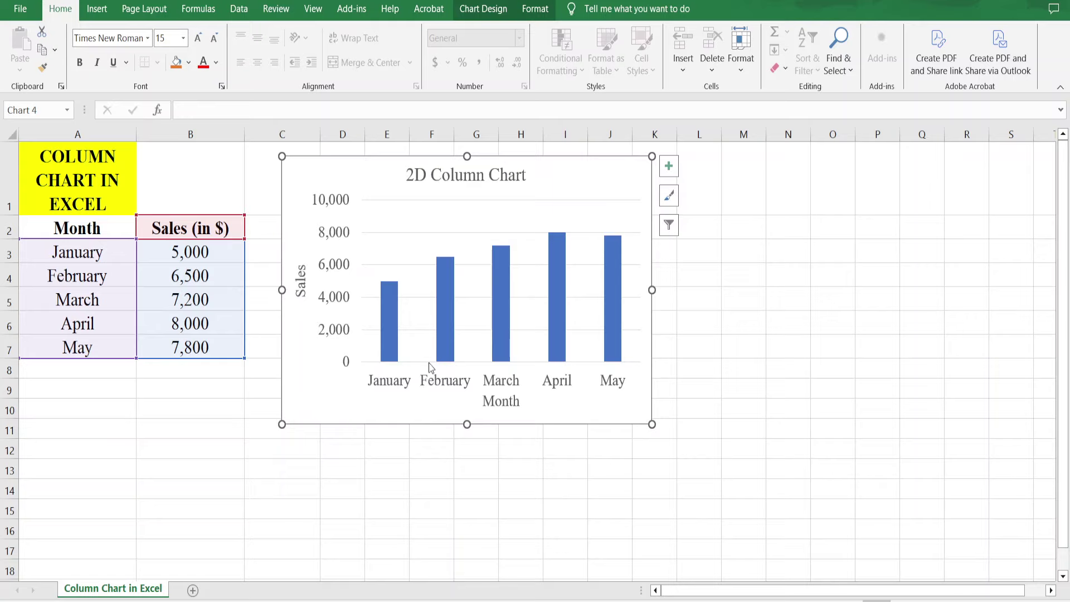
Make the horizontal axis title, the vertical axis title and the chart title bold.
{"action": "left_click", "coordinate": [492, 401]}
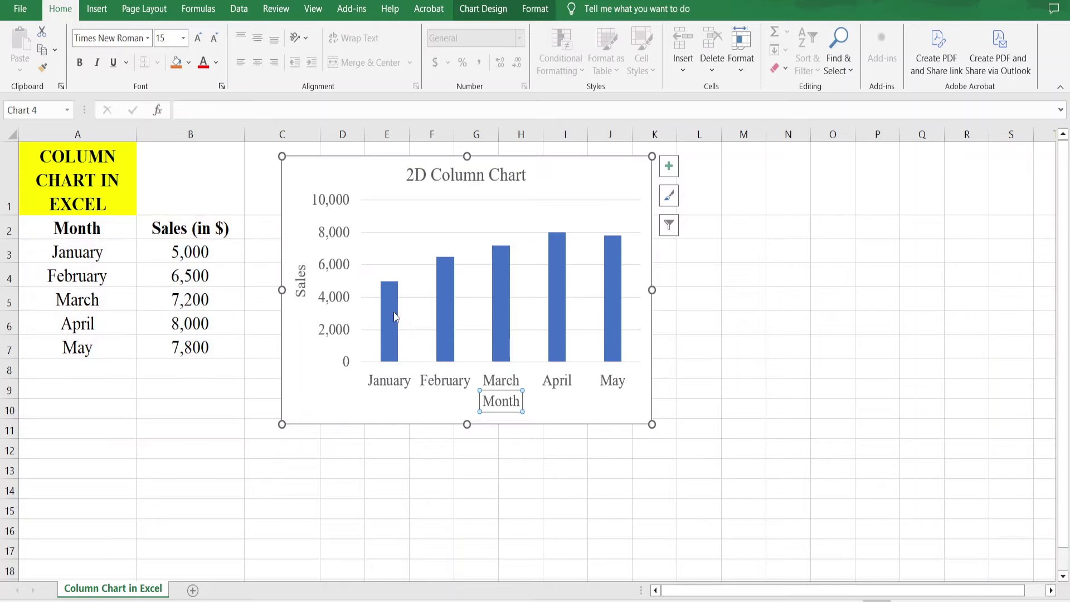
{"action": "left_click", "coordinate": [79, 63]}
{"action": "left_click", "coordinate": [301, 284]}
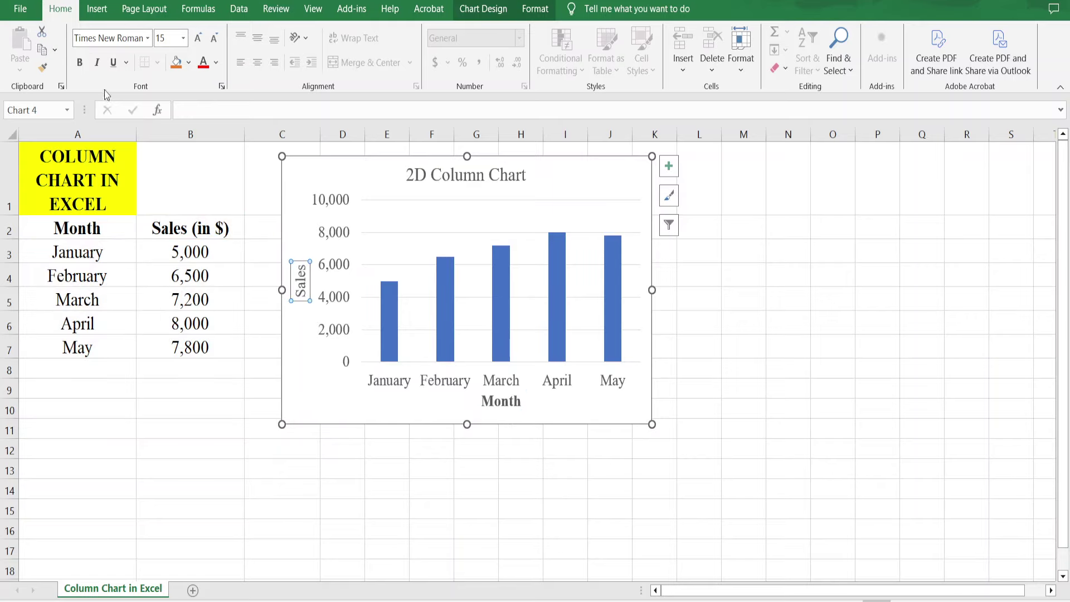
{"action": "left_click", "coordinate": [81, 66]}
{"action": "left_click", "coordinate": [466, 175]}
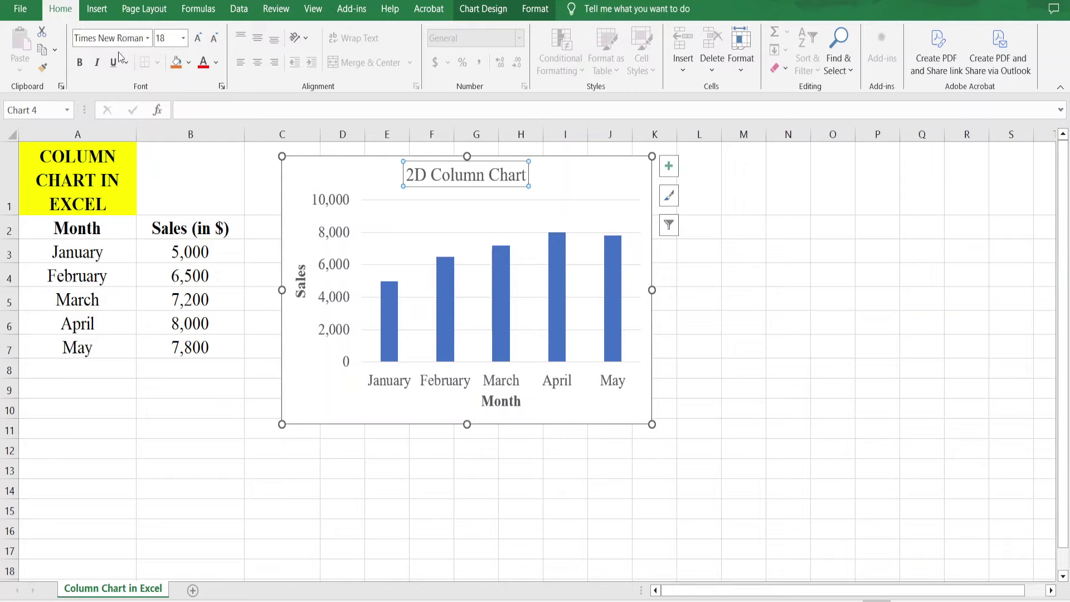
{"action": "left_click", "coordinate": [80, 64]}
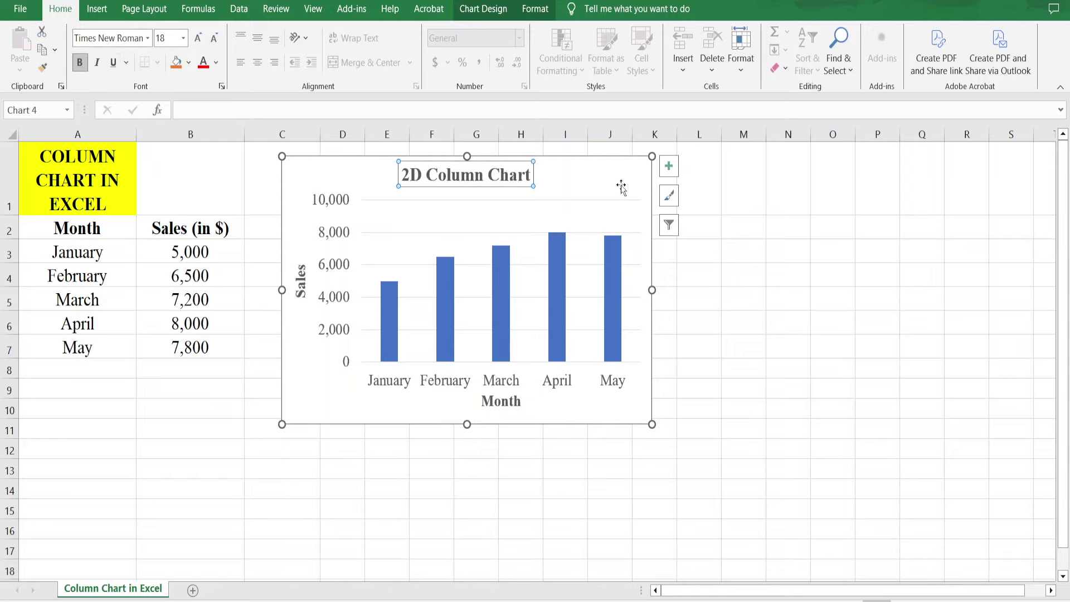
Add data labels above the columns and widen the chart to reach column N and row 12.
{"action": "left_click", "coordinate": [676, 166]}
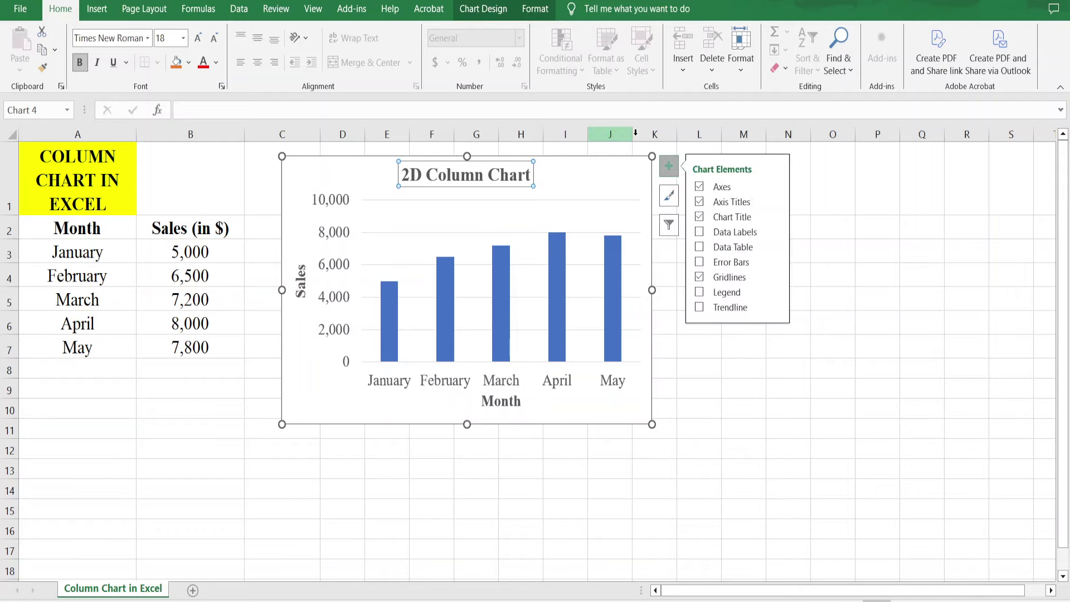
{"action": "left_click", "coordinate": [707, 233]}
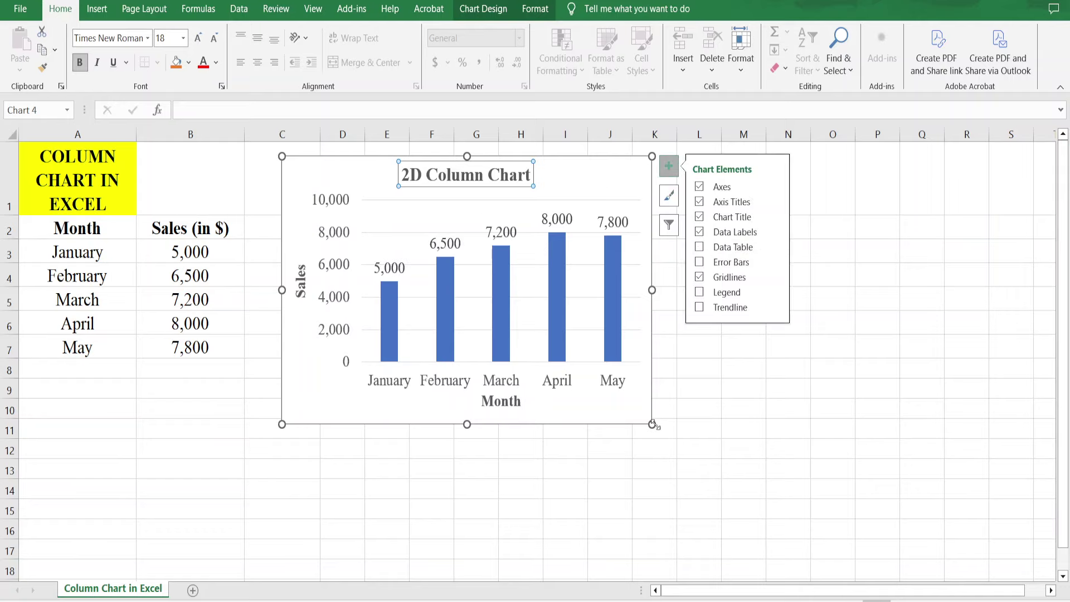
{"action": "left_click_drag", "start_coordinate": [654, 424], "coordinate": [807, 444]}
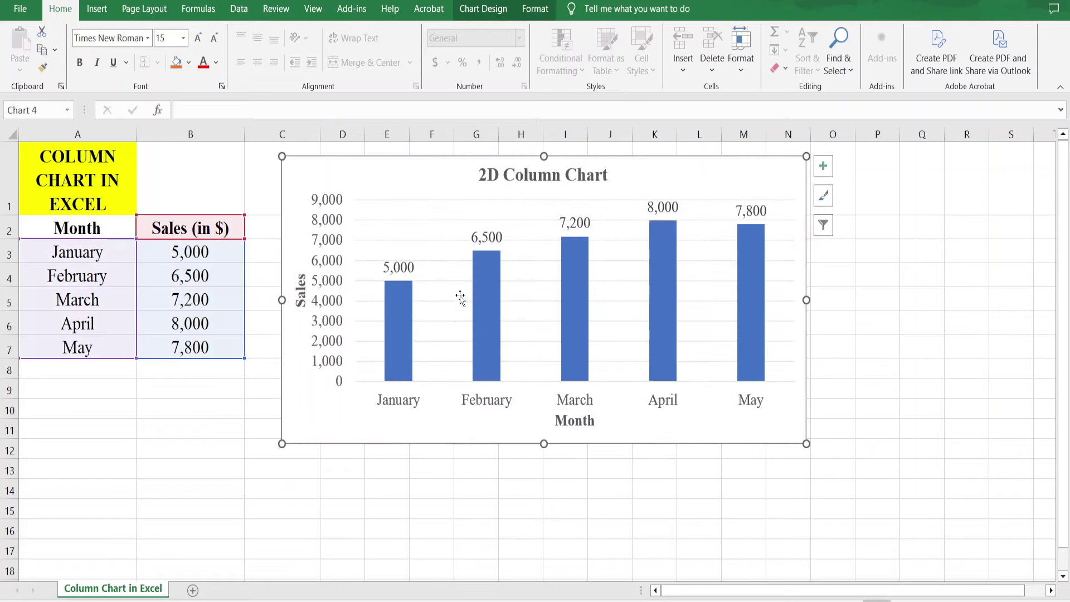
Add a data table below the chart's plot and enlarge the chart to reach column Q and row 15.
{"action": "left_click", "coordinate": [828, 171]}
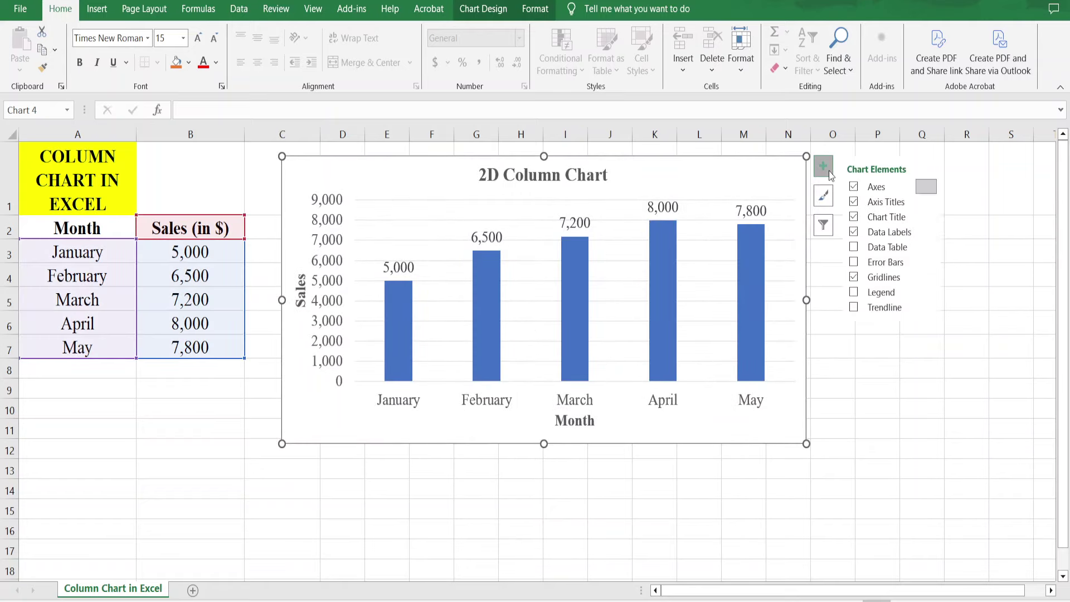
{"action": "left_click", "coordinate": [856, 248]}
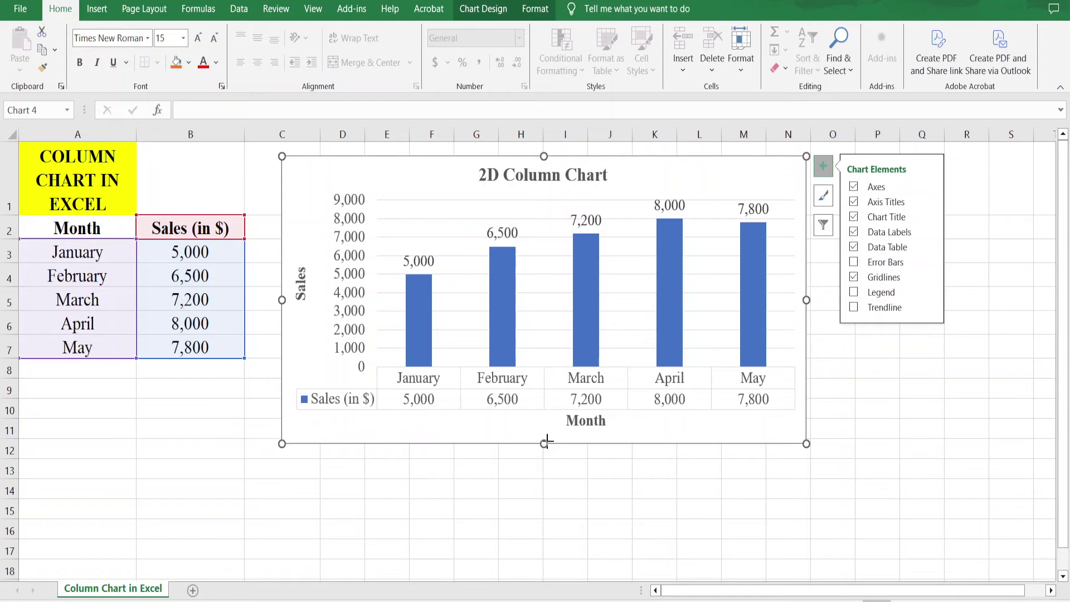
{"action": "left_click_drag", "start_coordinate": [545, 441], "coordinate": [545, 490]}
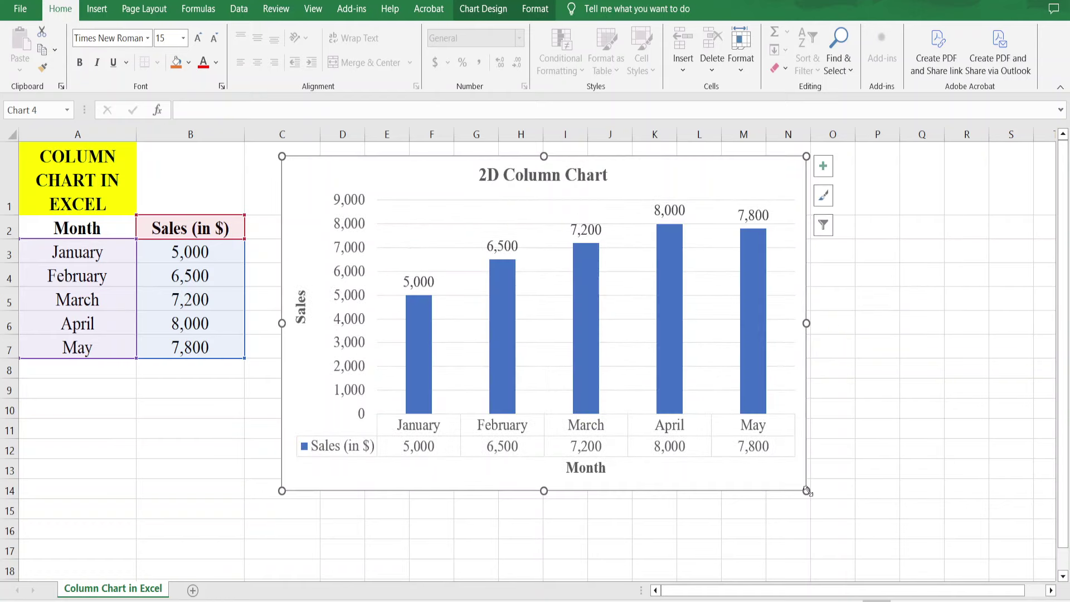
{"action": "left_click_drag", "start_coordinate": [806, 491], "coordinate": [943, 518]}
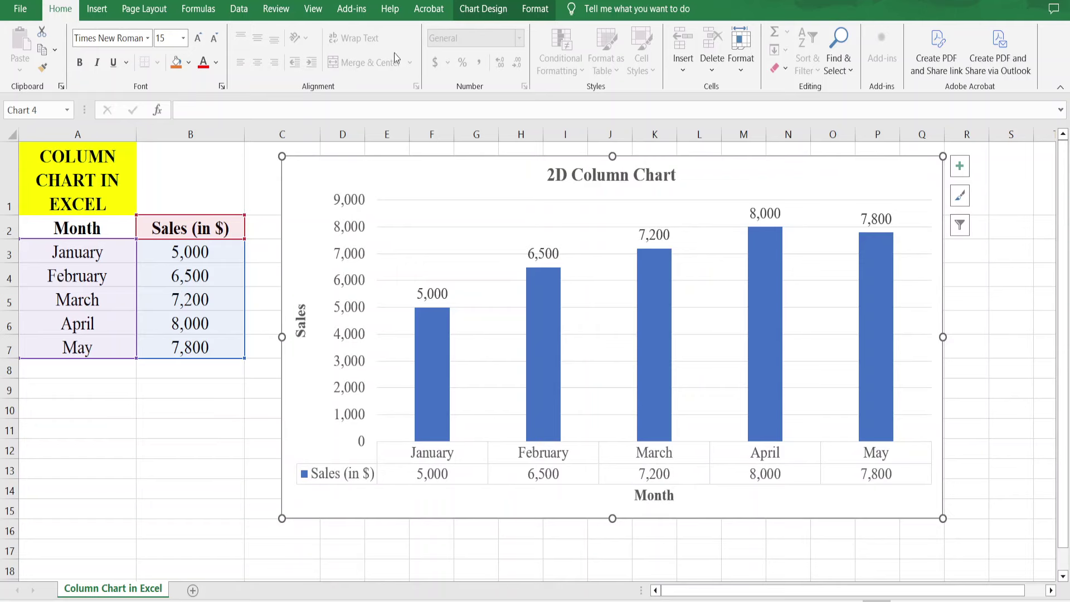
Try several chart styles on the 2D column chart and keep the grey gradient one with wide blue columns.
{"action": "left_click", "coordinate": [481, 10]}
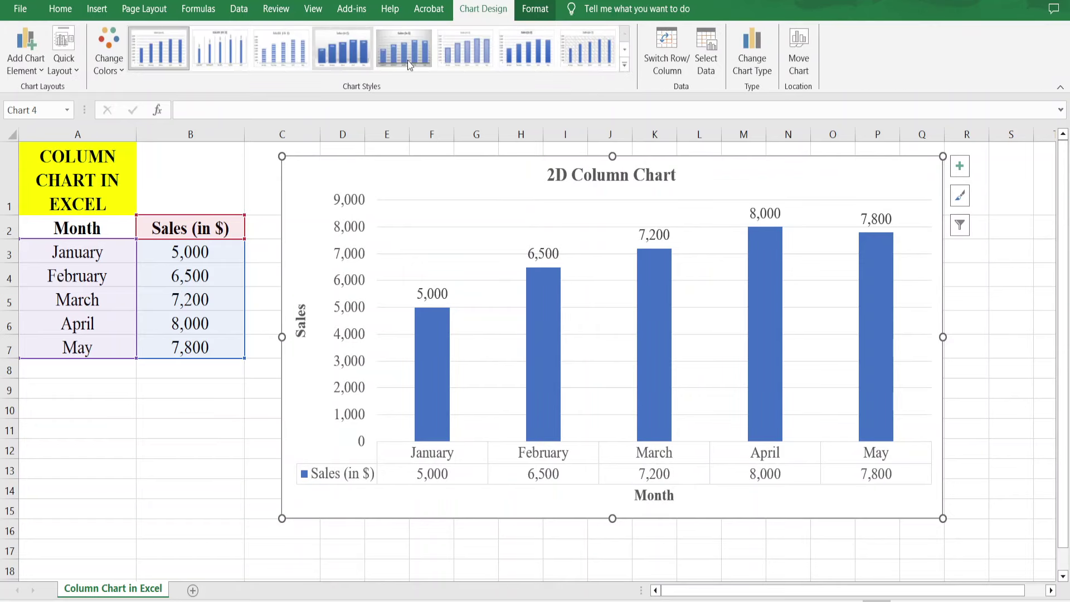
{"action": "left_click", "coordinate": [625, 66]}
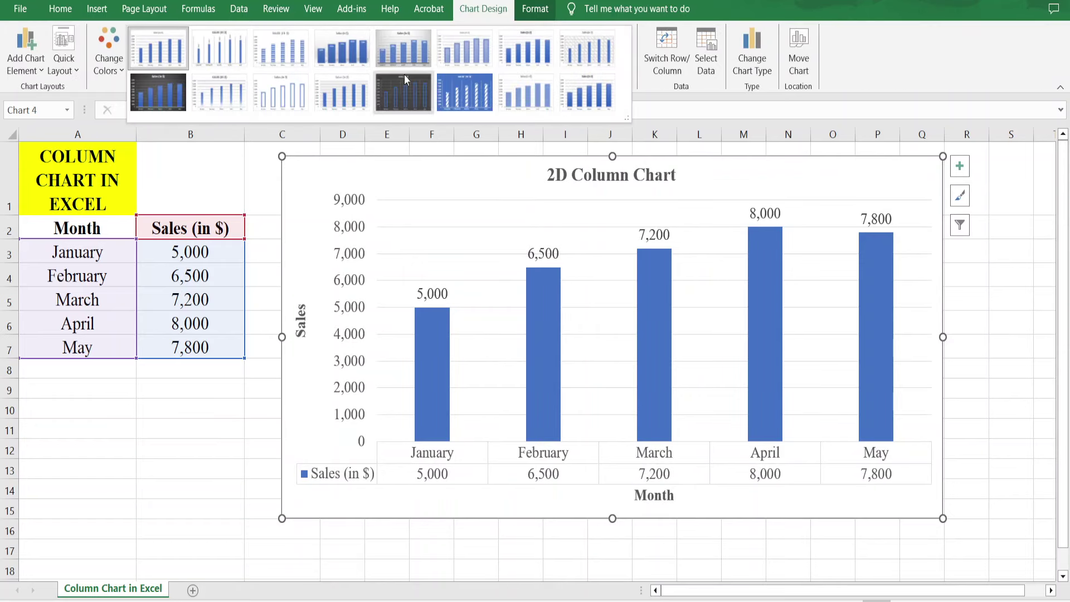
{"action": "left_click", "coordinate": [457, 96]}
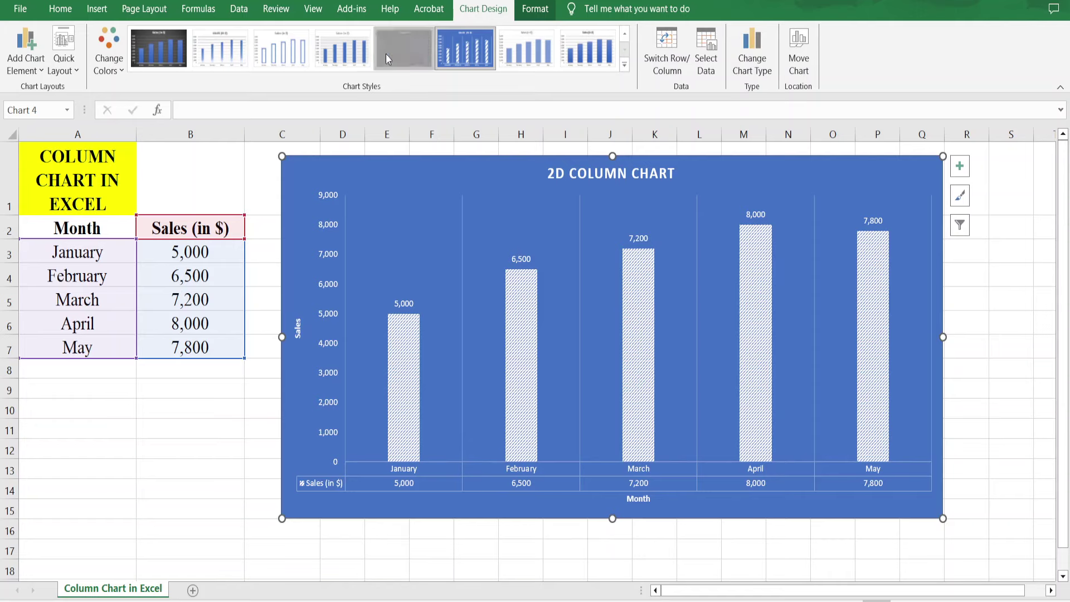
{"action": "left_click", "coordinate": [403, 50]}
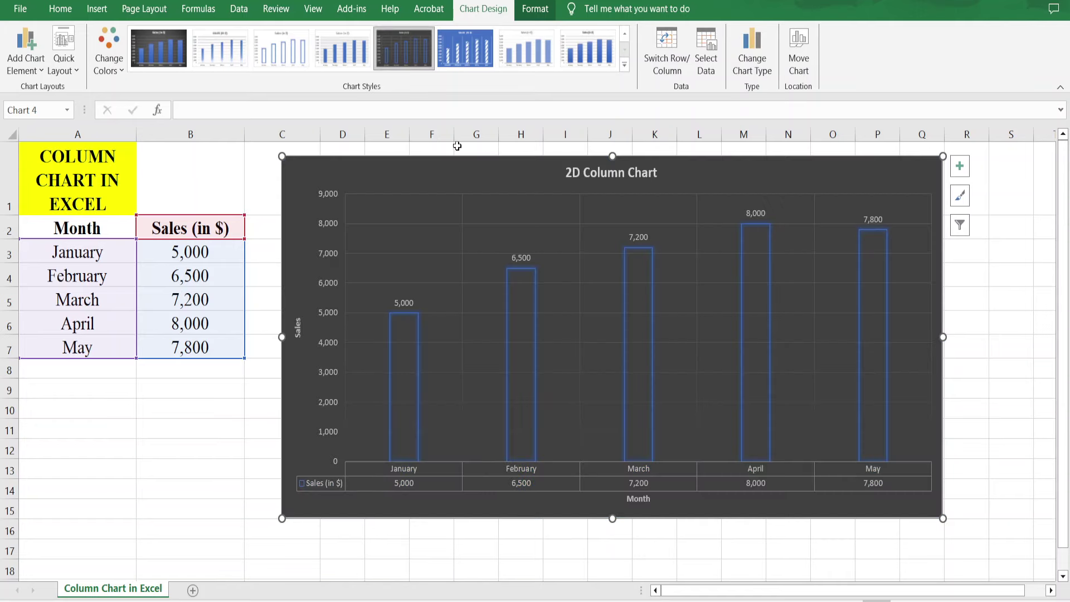
{"action": "left_click", "coordinate": [625, 34]}
{"action": "left_click", "coordinate": [356, 56]}
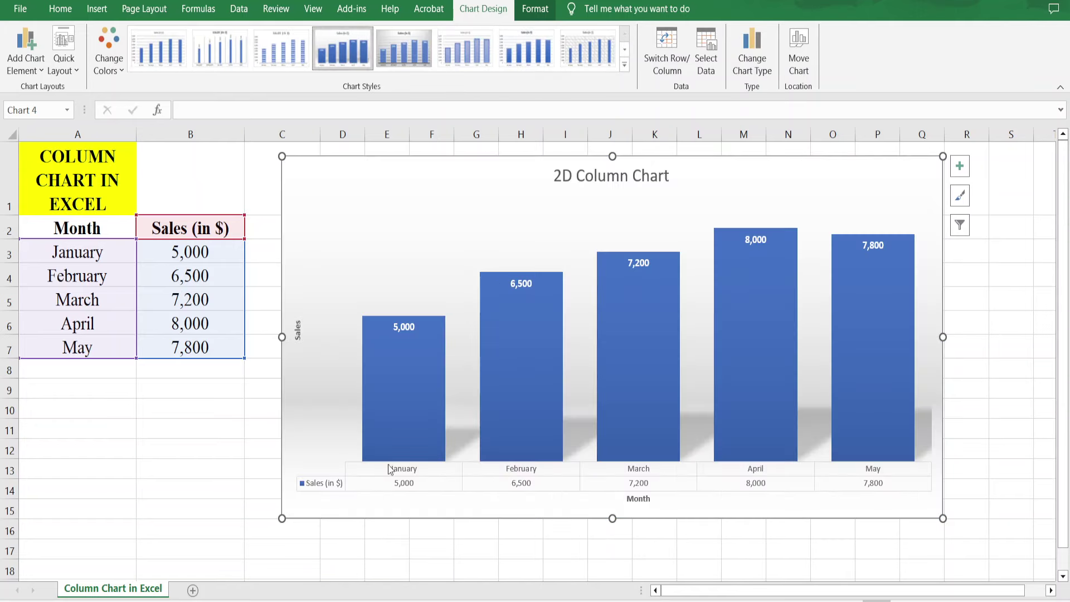
{"action": "left_click", "coordinate": [404, 49]}
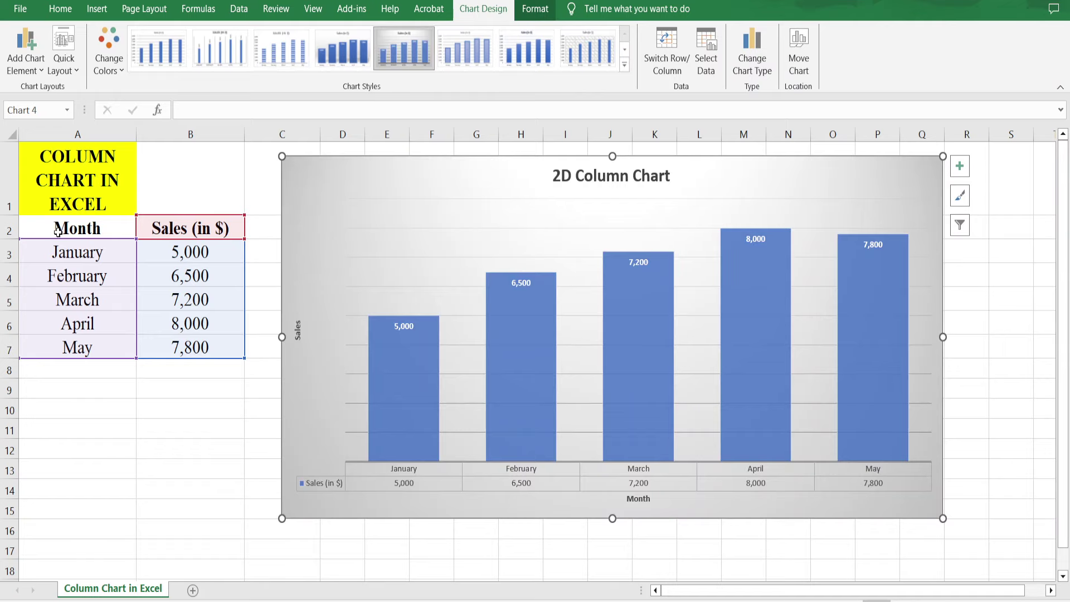
Insert a 3-D clustered column chart from the monthly sales data in A2:B7.
{"action": "left_click_drag", "start_coordinate": [112, 229], "coordinate": [143, 347]}
{"action": "scroll", "coordinate": [156, 451], "scroll_direction": "down", "scroll_amount": 3}
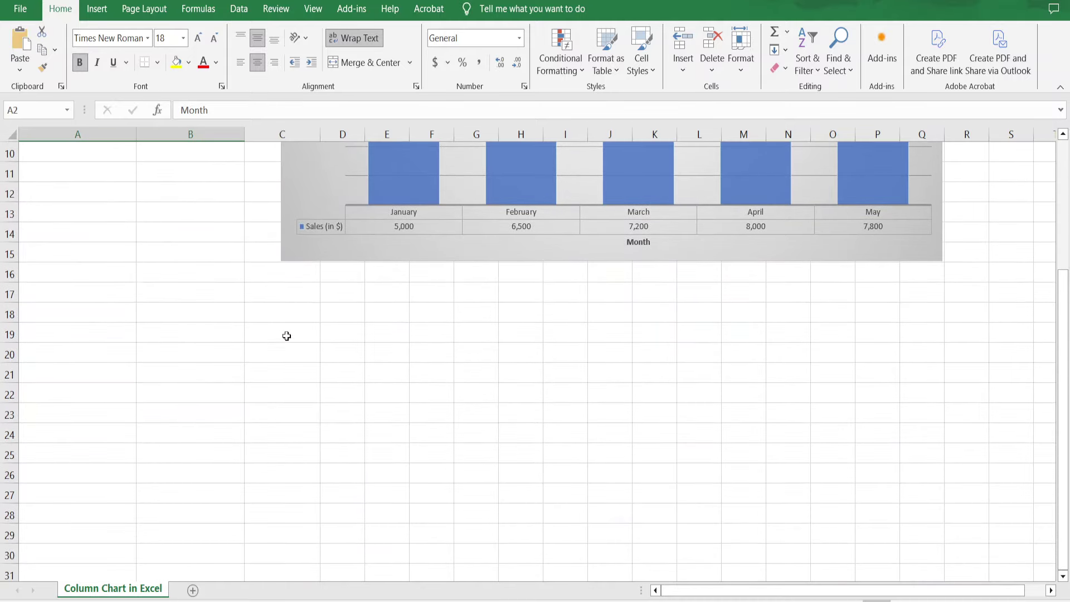
{"action": "scroll", "coordinate": [228, 354], "scroll_direction": "up", "scroll_amount": 2}
{"action": "scroll", "coordinate": [228, 354], "scroll_direction": "down", "scroll_amount": 1}
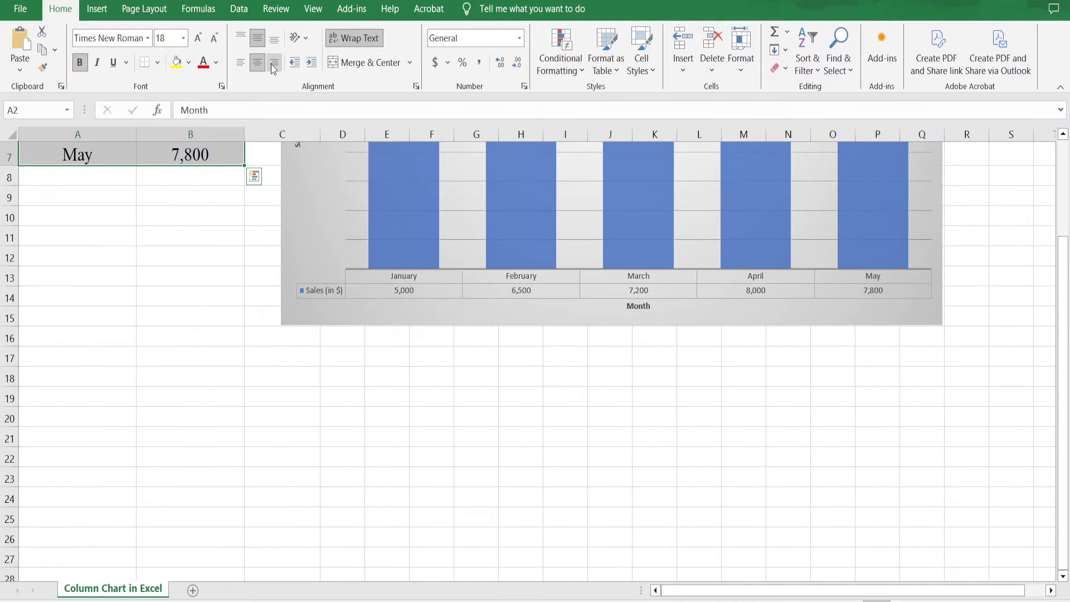
{"action": "left_click", "coordinate": [99, 12]}
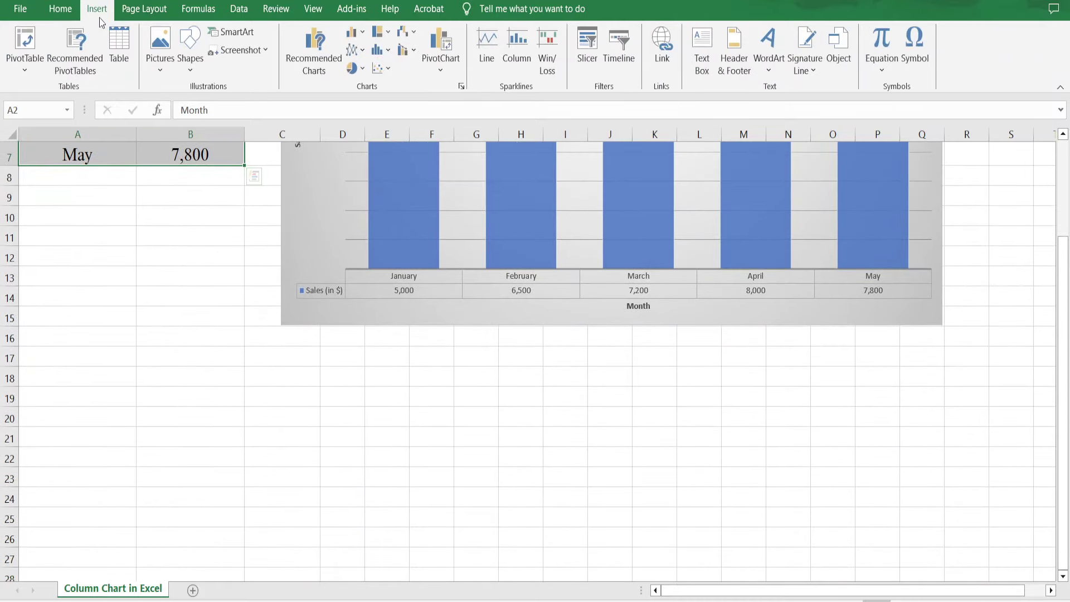
{"action": "left_click", "coordinate": [365, 34]}
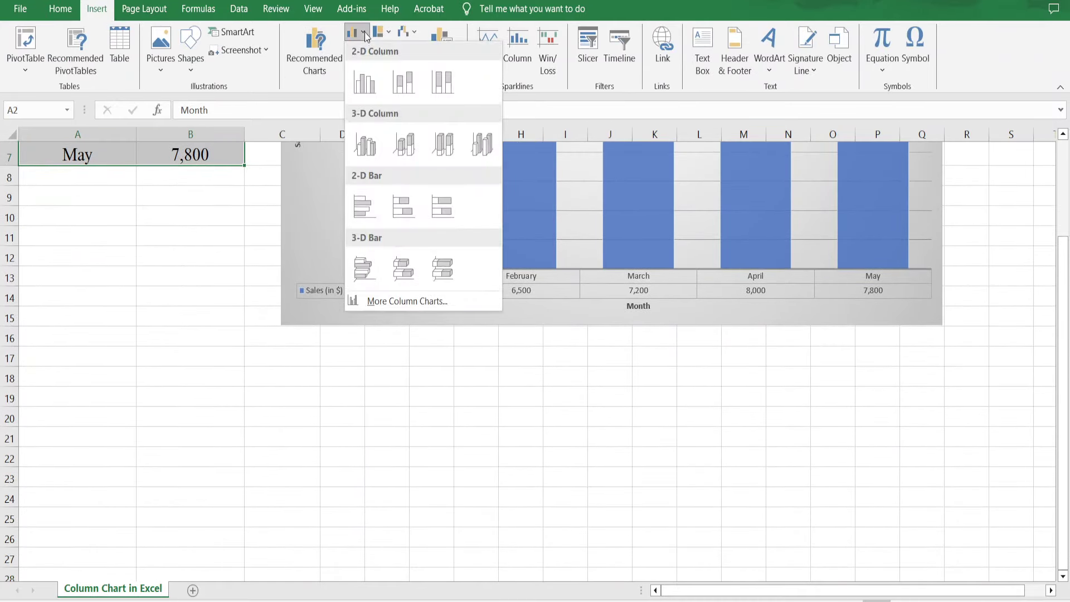
{"action": "left_click", "coordinate": [365, 145]}
Move the 3D chart below the 2D chart and enlarge it to span from column C to column Q, rows 17 to 32.
{"action": "scroll", "coordinate": [344, 387], "scroll_direction": "down", "scroll_amount": 2}
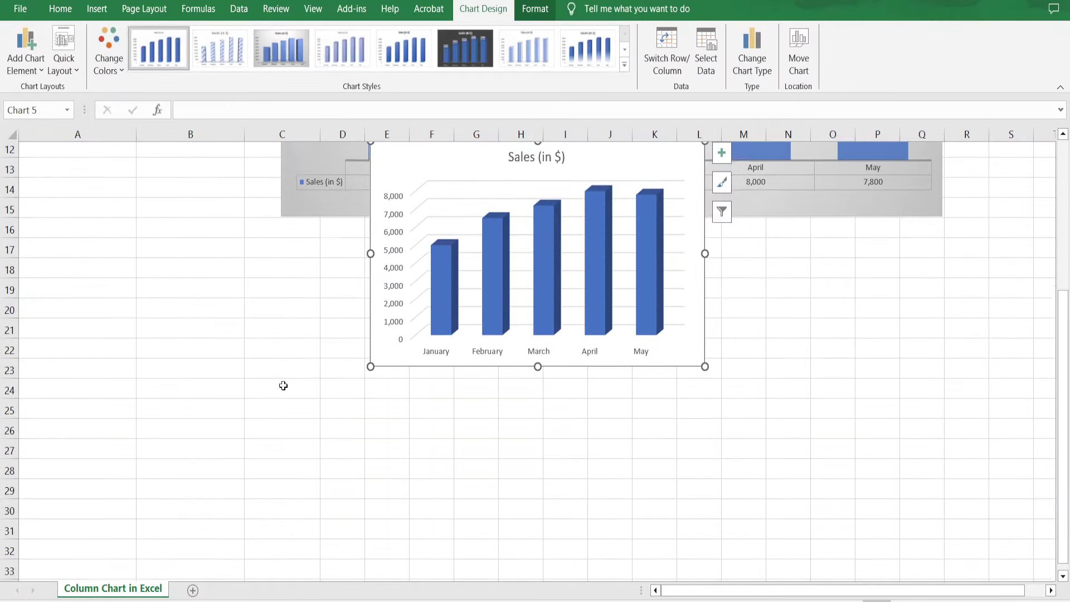
{"action": "left_click_drag", "start_coordinate": [409, 155], "coordinate": [431, 268]}
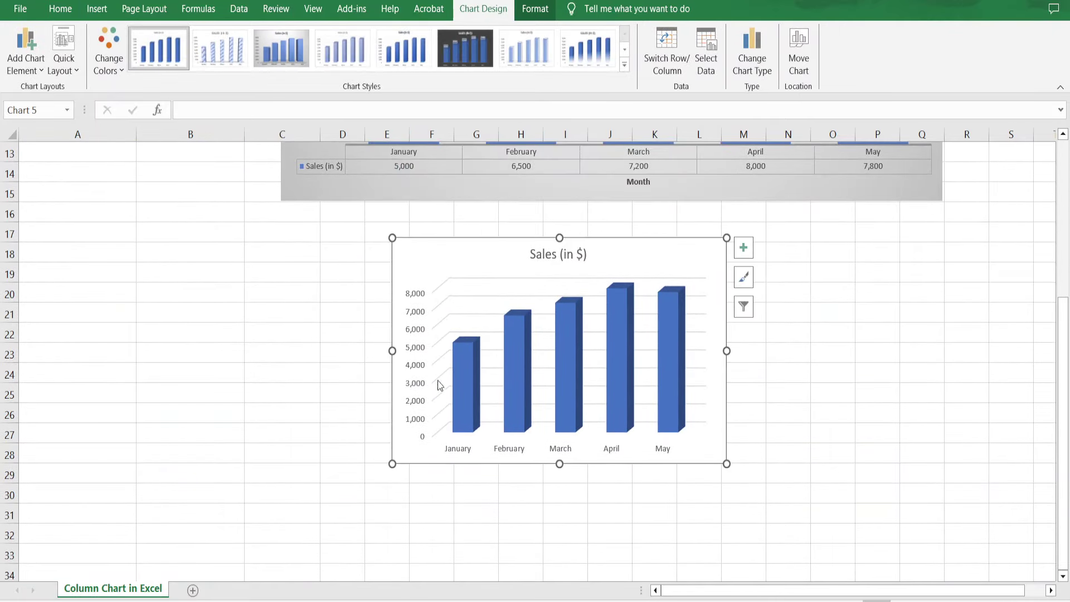
{"action": "left_click_drag", "start_coordinate": [391, 464], "coordinate": [242, 504]}
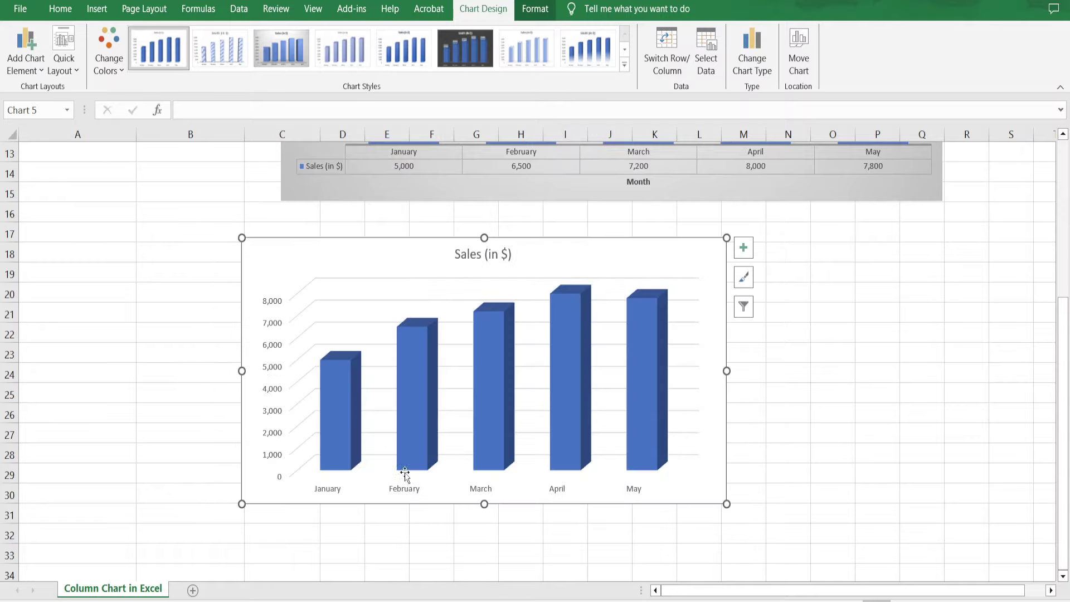
{"action": "left_click_drag", "start_coordinate": [726, 504], "coordinate": [931, 541]}
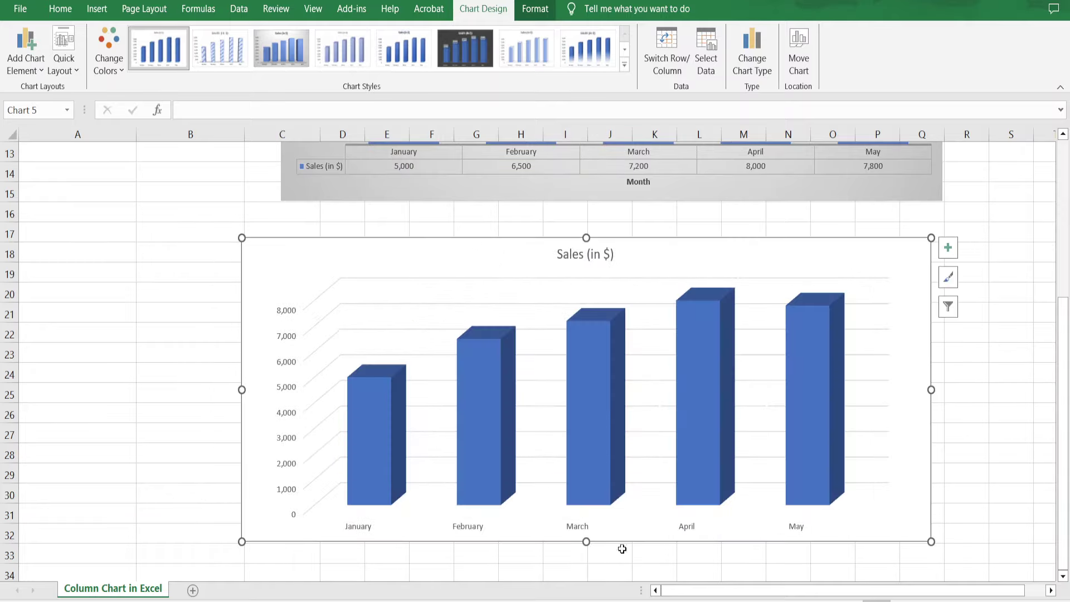
Add axis titles to the 3D chart and set the horizontal axis title to Month.
{"action": "left_click", "coordinate": [948, 248]}
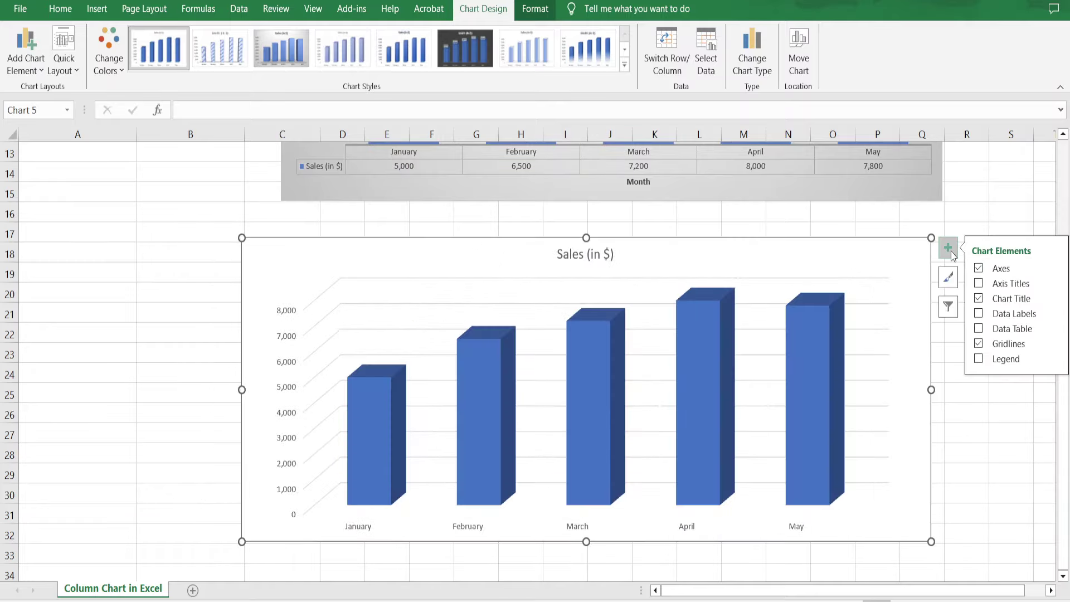
{"action": "left_click", "coordinate": [986, 284]}
{"action": "left_click", "coordinate": [583, 519]}
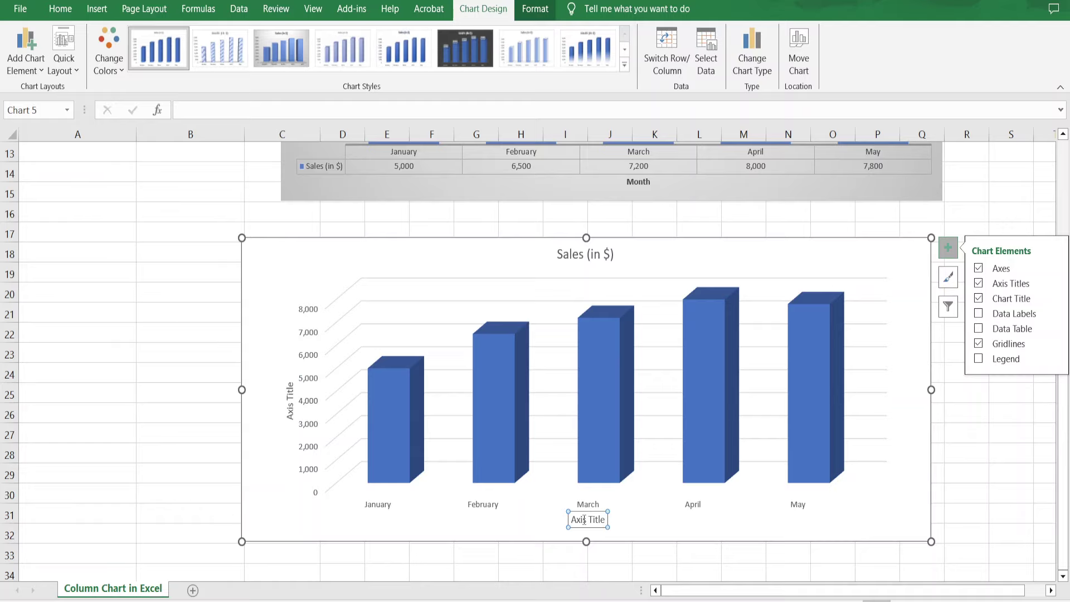
{"action": "left_click", "coordinate": [584, 520]}
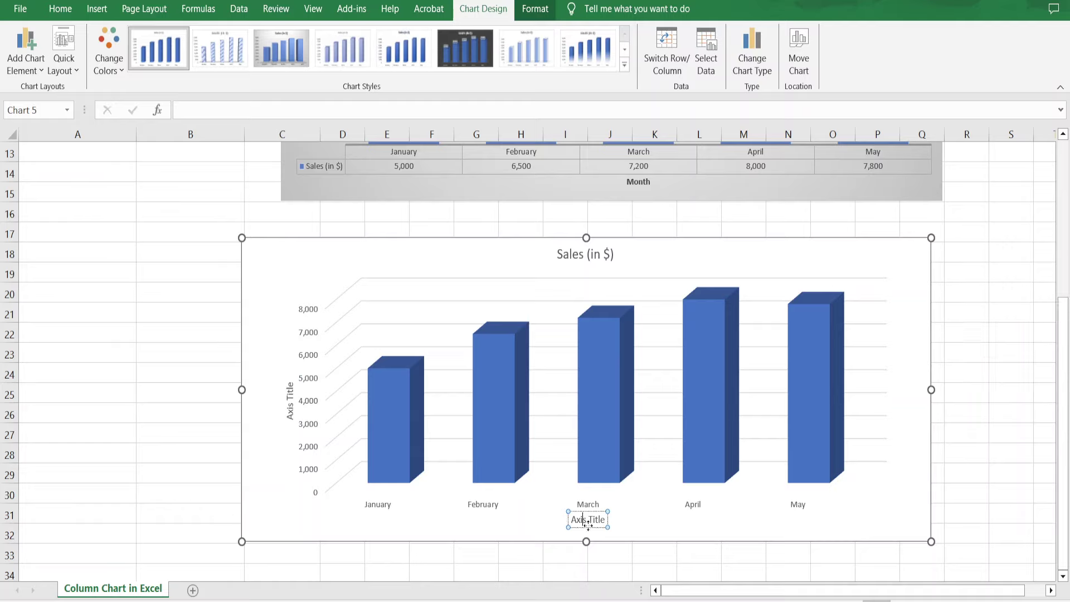
{"action": "key", "text": "BackSpace"}
{"action": "key", "text": "BackSpace"}
{"action": "key", "text": "BackSpace"}
{"action": "key", "text": "BackSpace"}
{"action": "key", "text": "Delete"}
{"action": "key", "text": "Delete"}
{"action": "key", "text": "Delete"}
{"action": "key", "text": "Delete"}
{"action": "key", "text": "Delete"}
{"action": "key", "text": "Delete"}
{"action": "type", "text": "Month"}
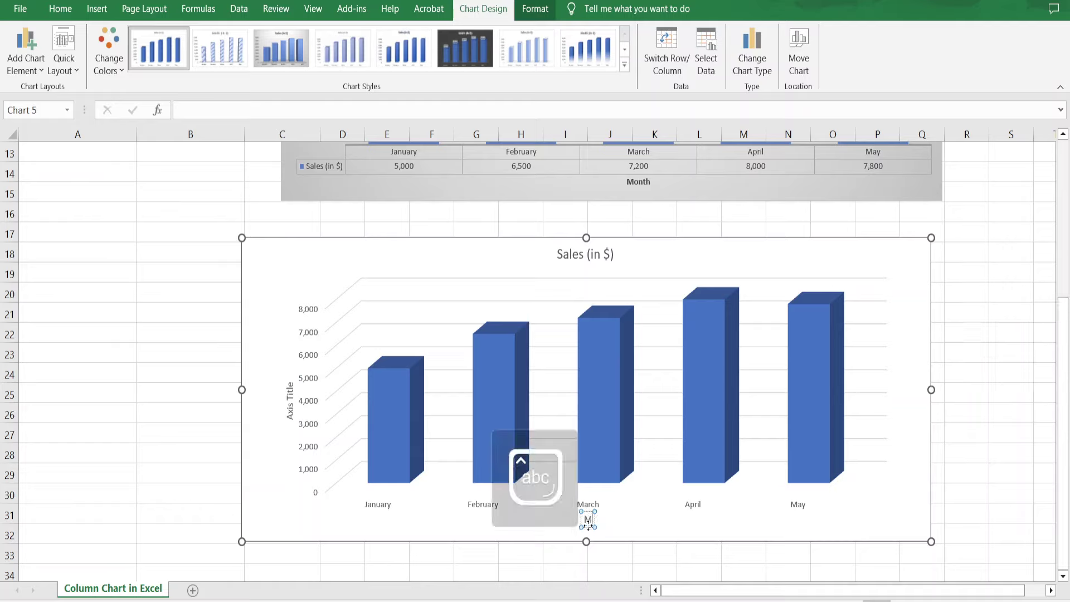
Set the 3D chart's vertical axis title to Sales.
{"action": "left_click", "coordinate": [289, 415]}
{"action": "triple_click", "coordinate": [290, 416]}
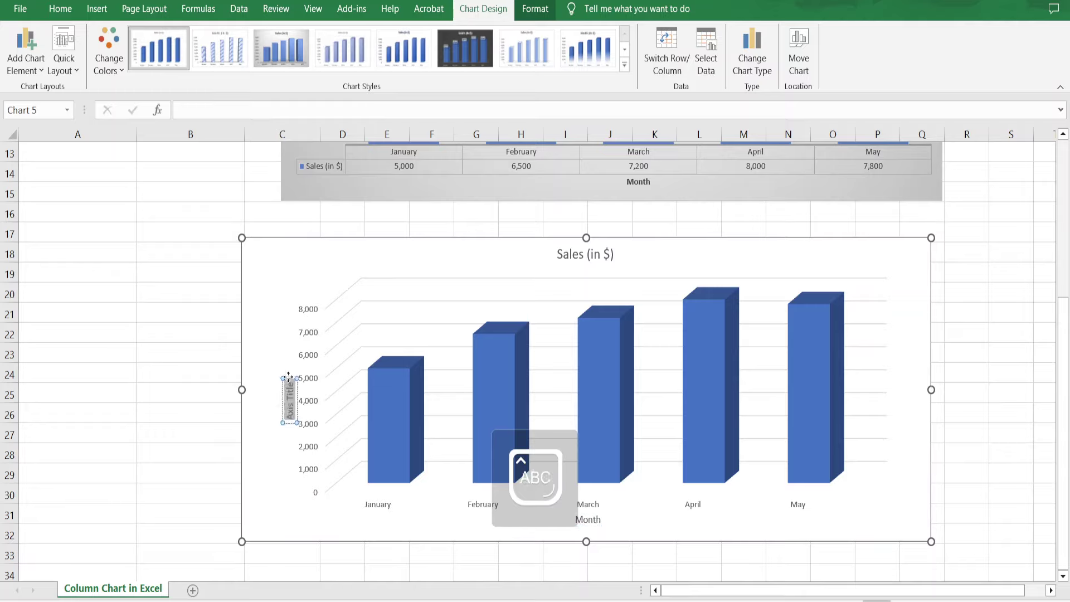
{"action": "type", "text": "Sales"}
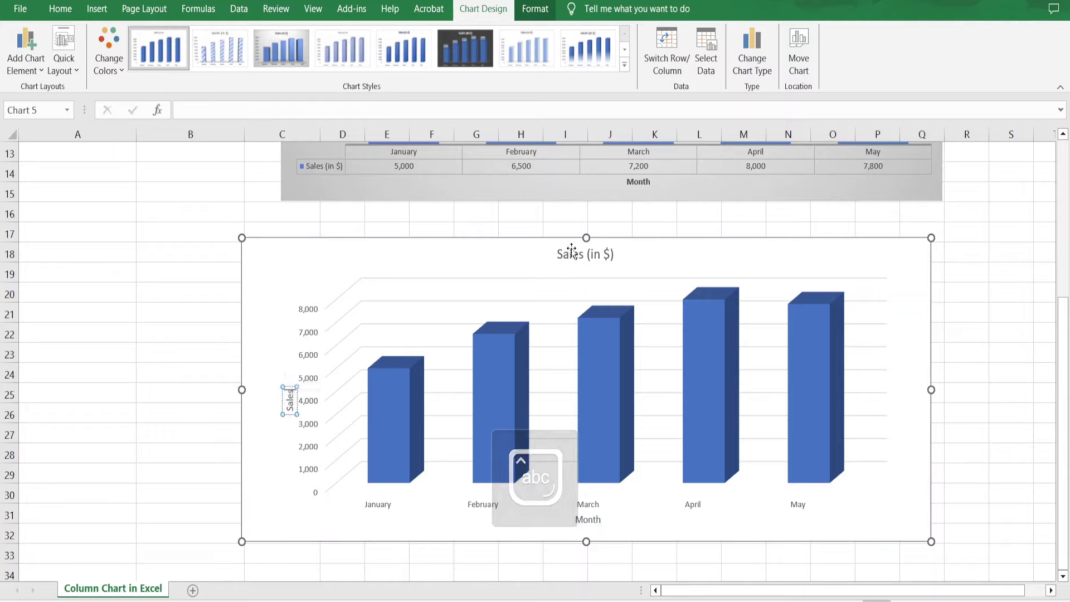
Change the new chart's title to "3D Column Chart".
{"action": "left_click", "coordinate": [565, 254]}
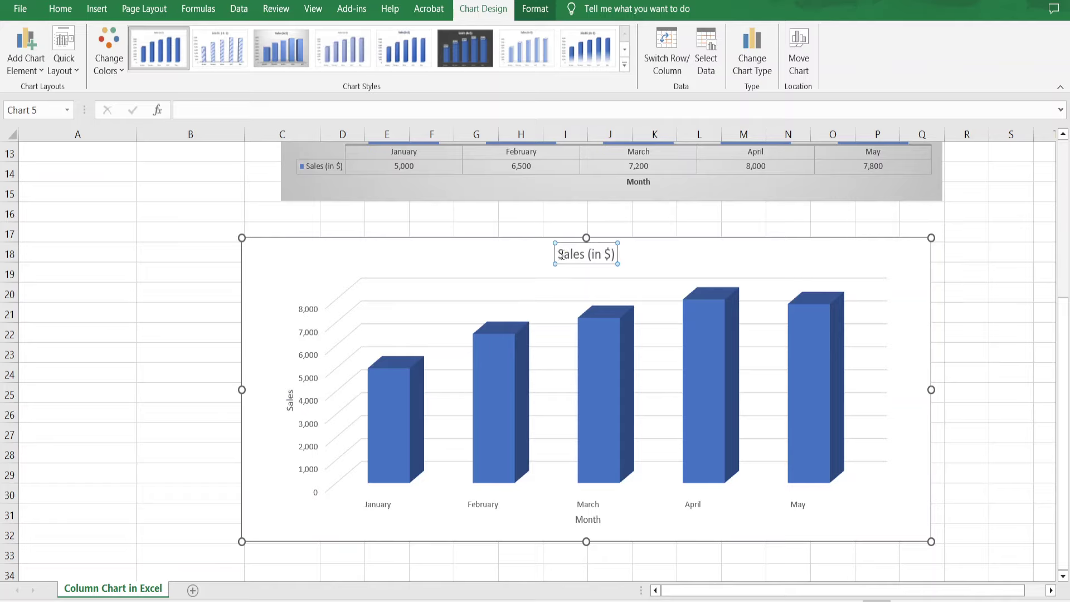
{"action": "left_click_drag", "start_coordinate": [558, 254], "coordinate": [619, 255]}
{"action": "key", "text": "Caps_Lock"}
{"action": "type", "text": "3D"}
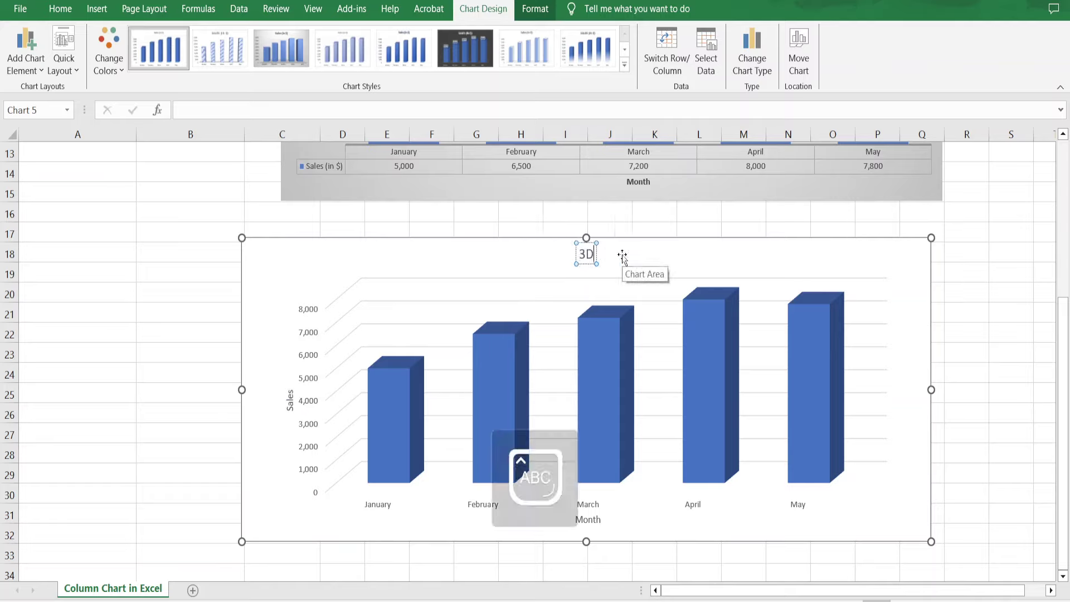
{"action": "key", "text": "Caps_Lock"}
{"action": "type", "text": "Column"}
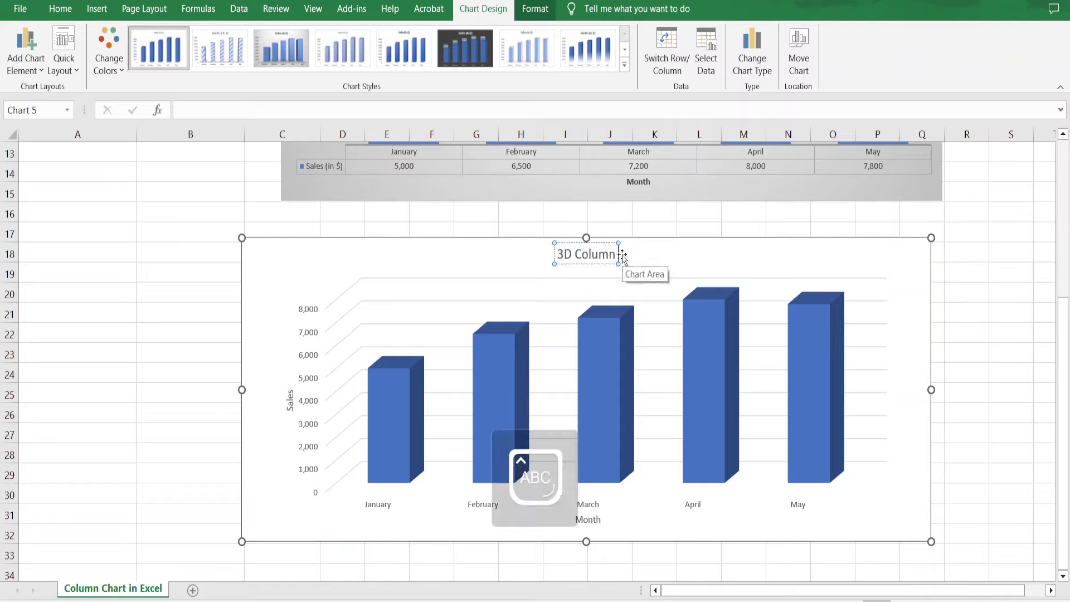
{"action": "type", "text": " Chart"}
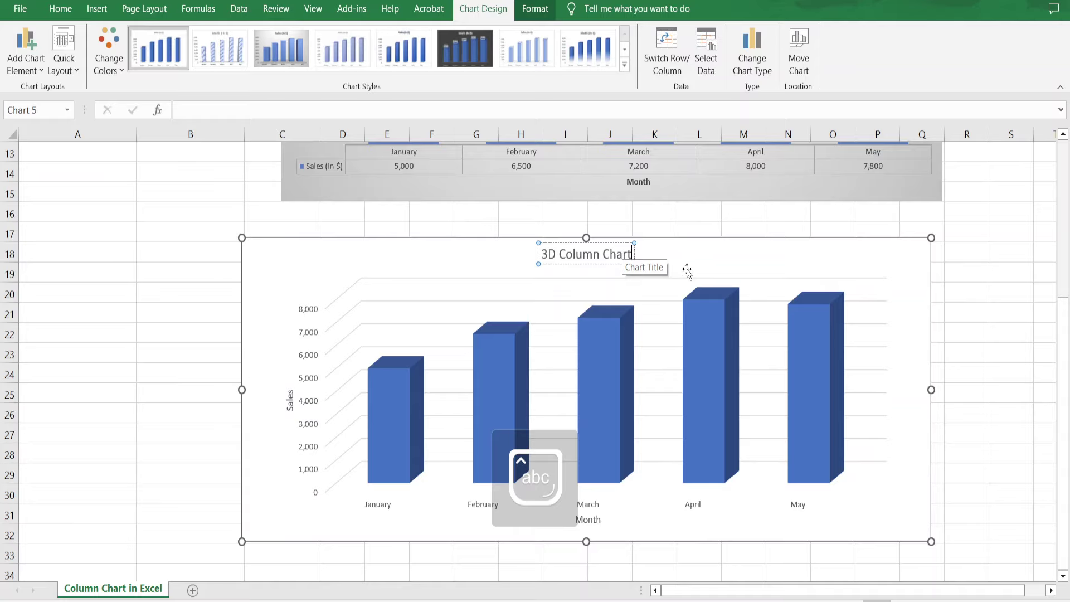
Set all text in the 3D chart to Times New Roman, size 15.
{"action": "left_click", "coordinate": [255, 280]}
{"action": "left_click", "coordinate": [60, 8]}
{"action": "left_click", "coordinate": [102, 38]}
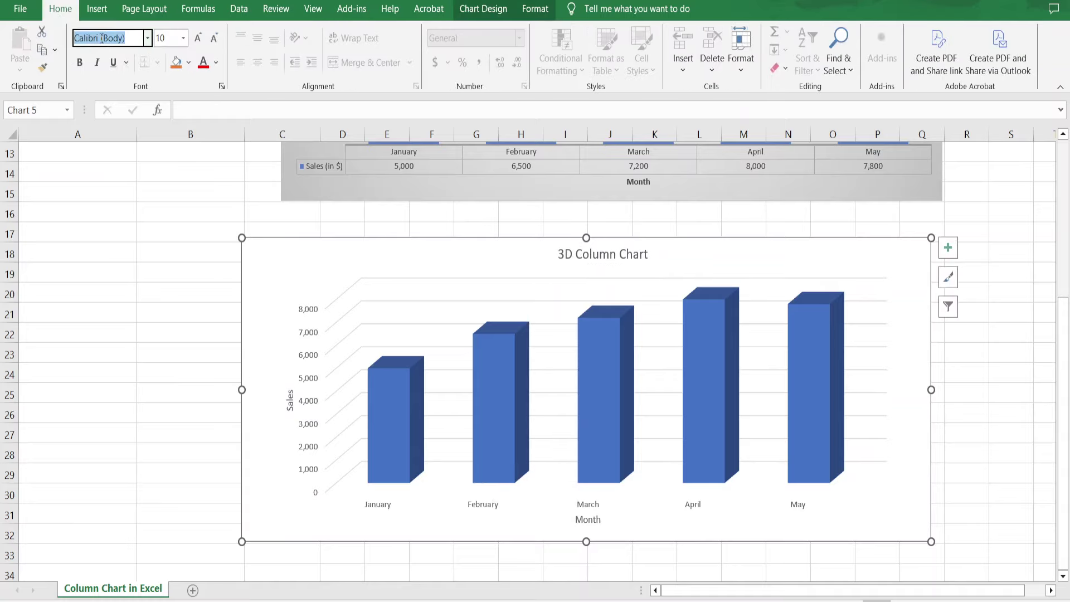
{"action": "type", "text": "Times New Roman"}
{"action": "key", "text": "Return"}
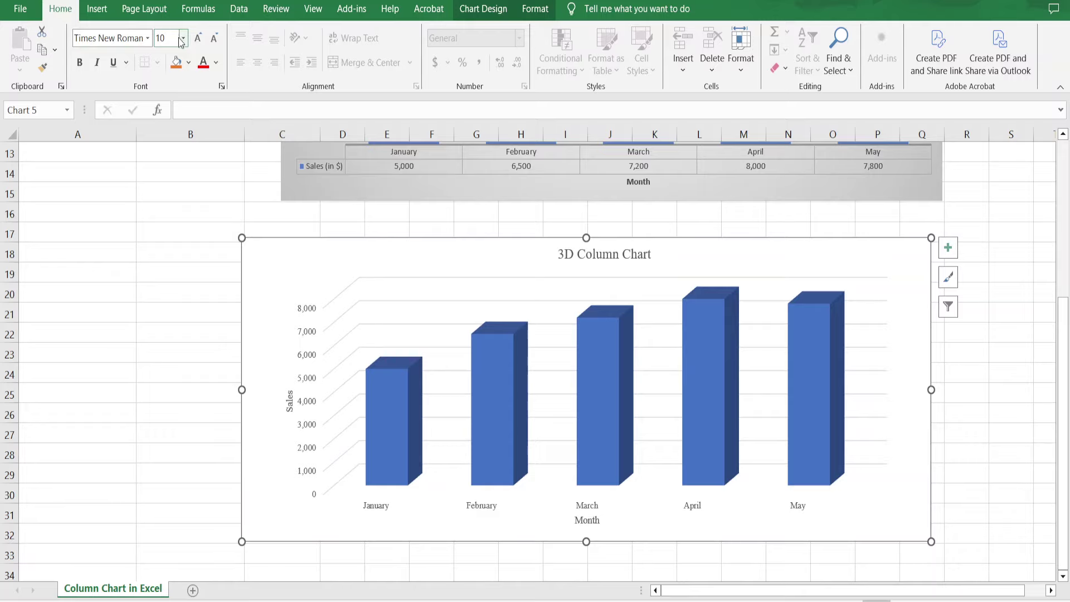
{"action": "left_click", "coordinate": [172, 40]}
{"action": "key", "text": "Return"}
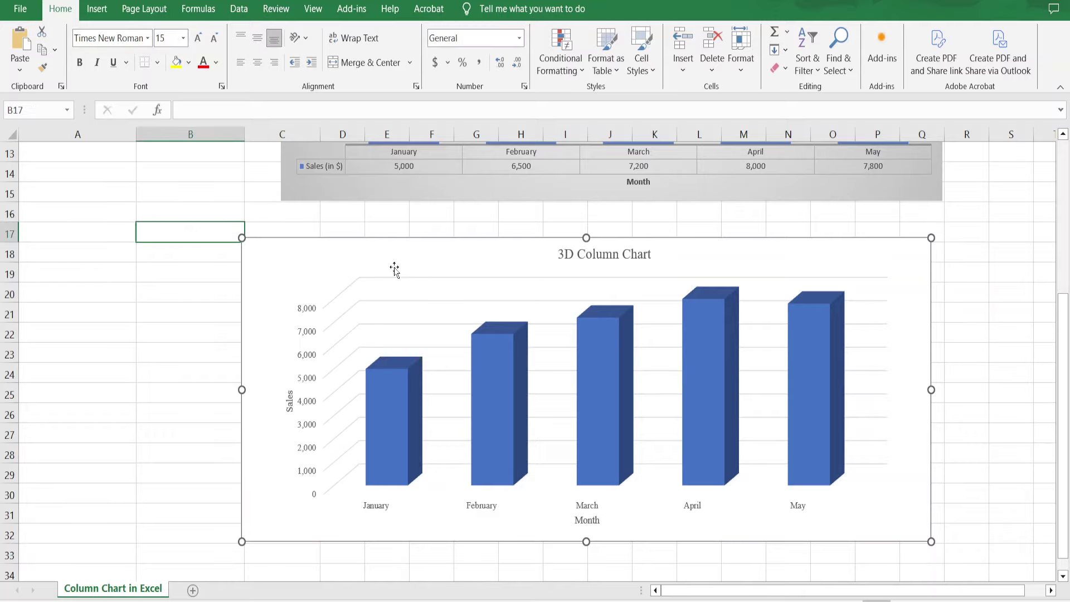
Try several chart styles on the 3D column chart and keep the dark gradient one with blue columns.
{"action": "left_click", "coordinate": [317, 259]}
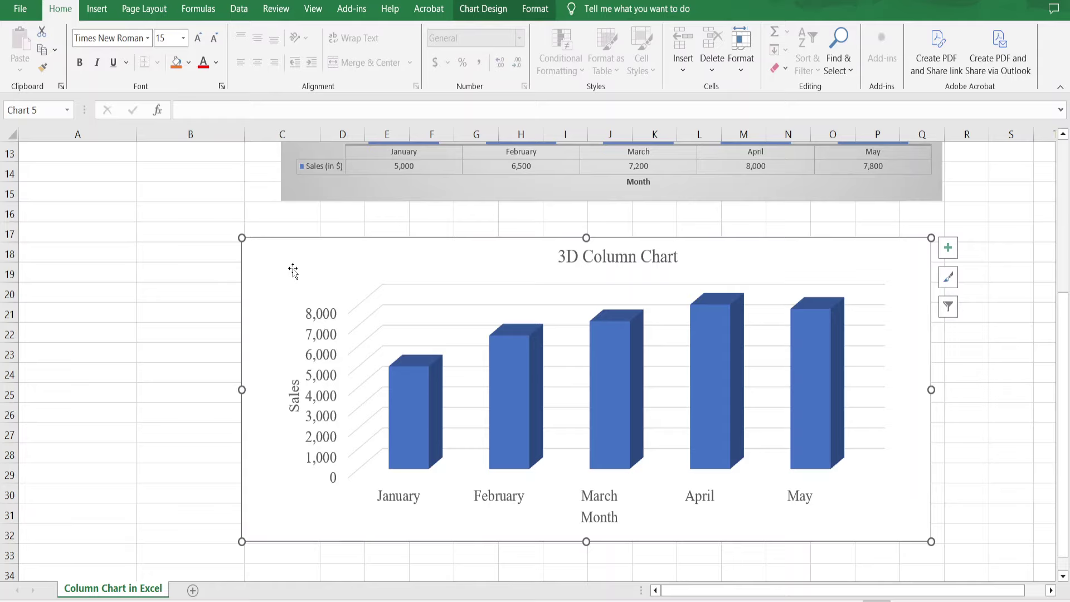
{"action": "left_click", "coordinate": [489, 8]}
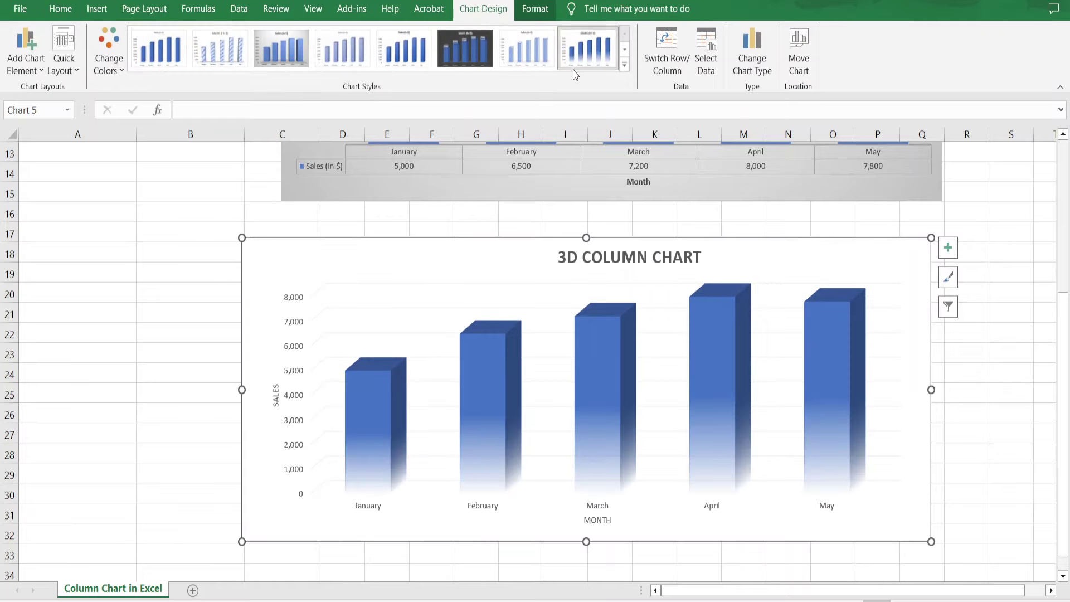
{"action": "left_click", "coordinate": [625, 65]}
{"action": "left_click", "coordinate": [233, 95]}
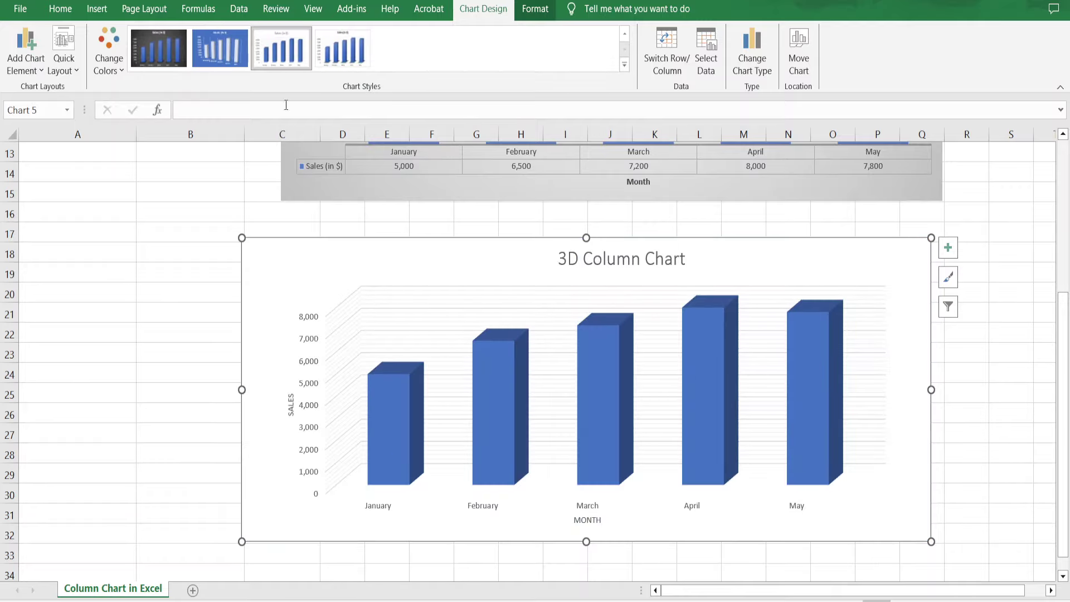
{"action": "left_click", "coordinate": [343, 49]}
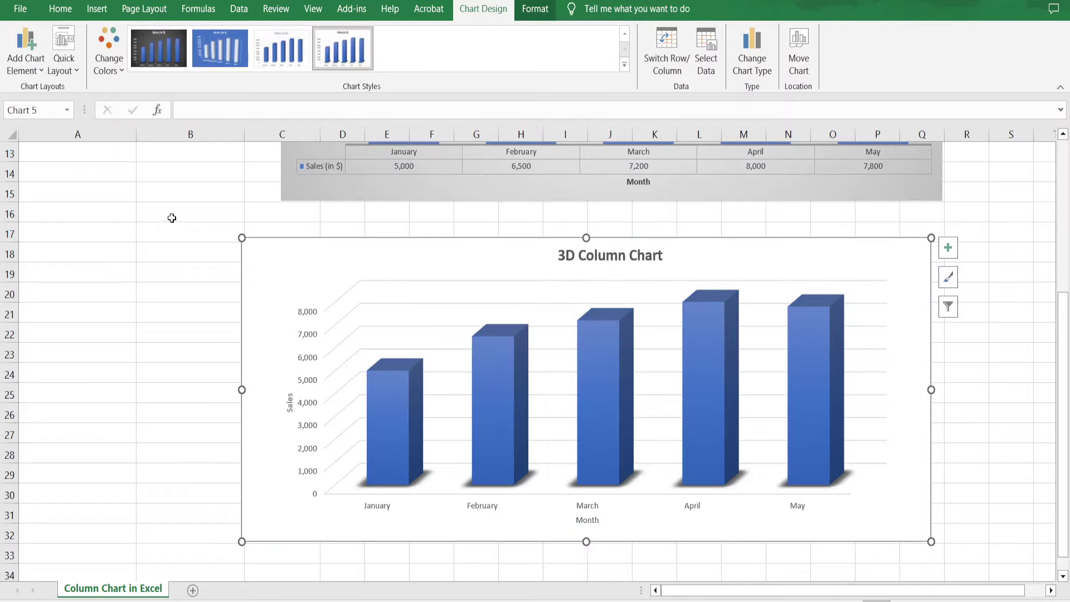
{"action": "left_click", "coordinate": [159, 49]}
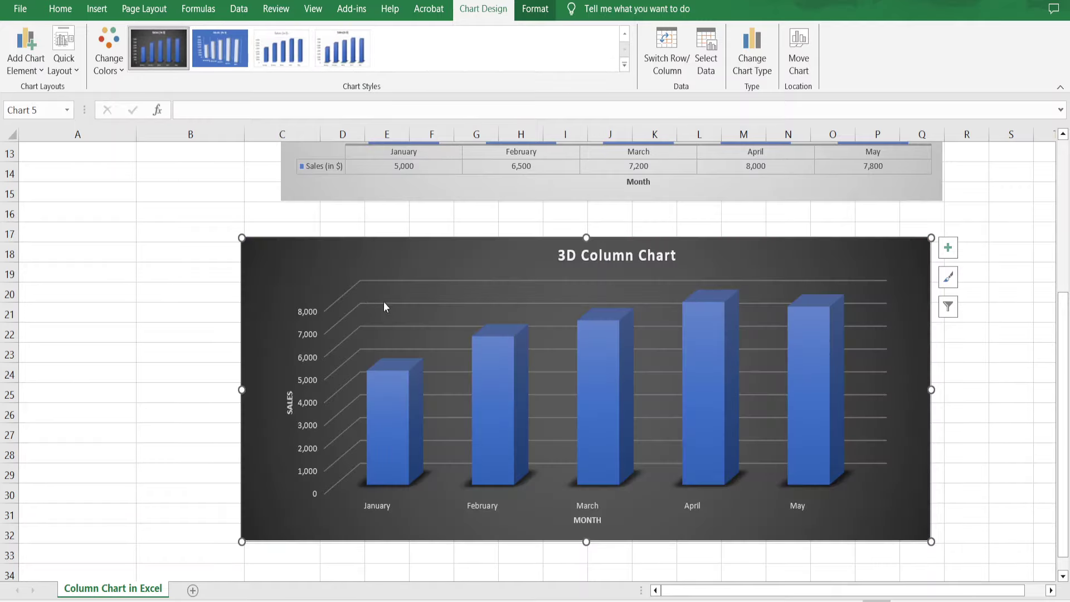
Shift the 3D chart slightly to the right so it starts in column C, and add data labels to its columns.
{"action": "left_click_drag", "start_coordinate": [244, 249], "coordinate": [266, 249]}
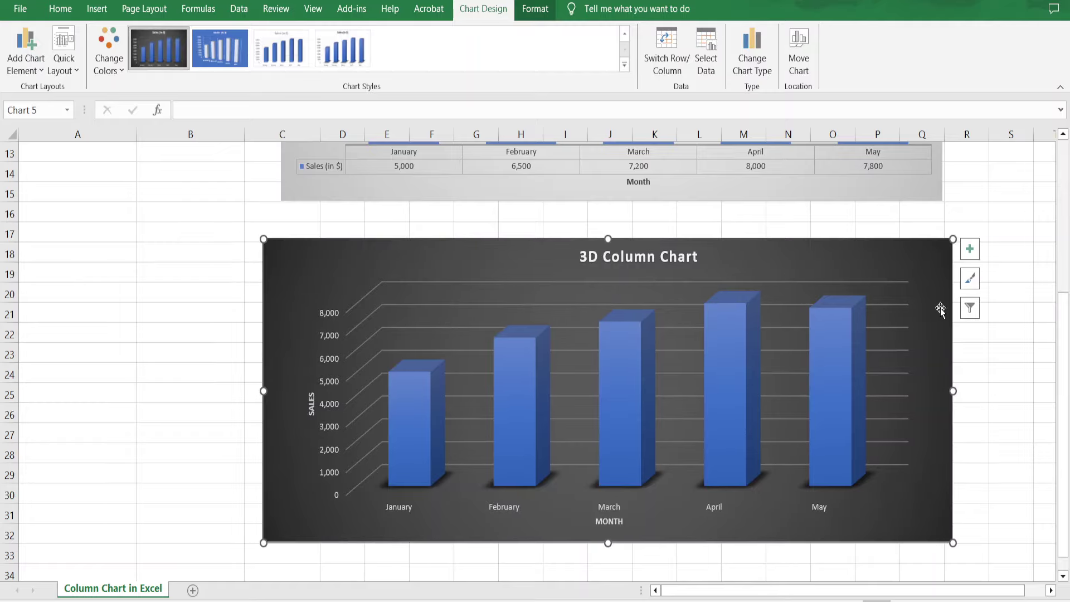
{"action": "left_click", "coordinate": [969, 248]}
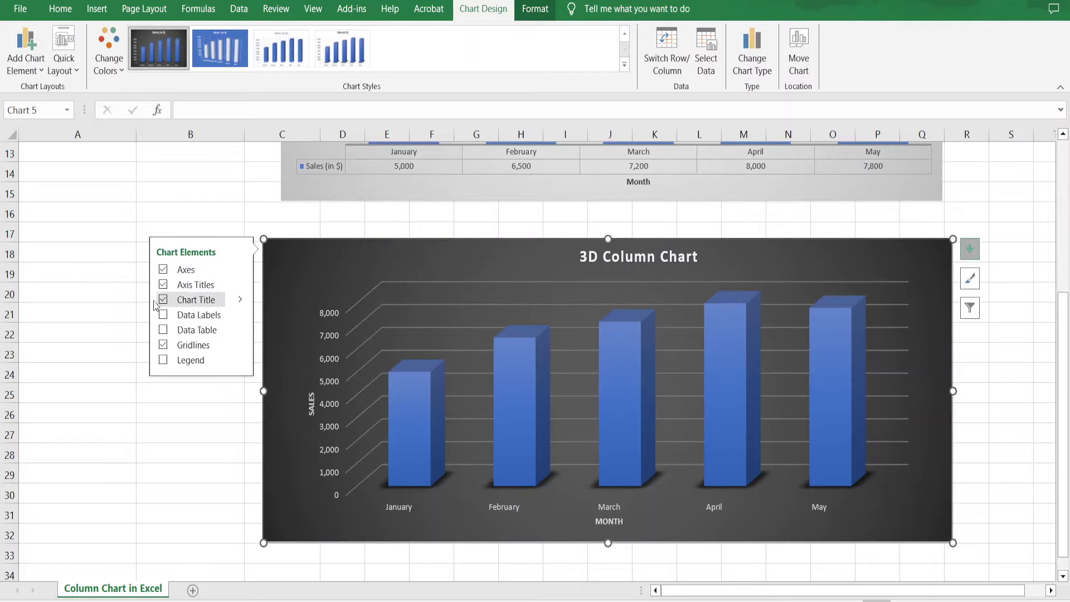
{"action": "left_click", "coordinate": [163, 314]}
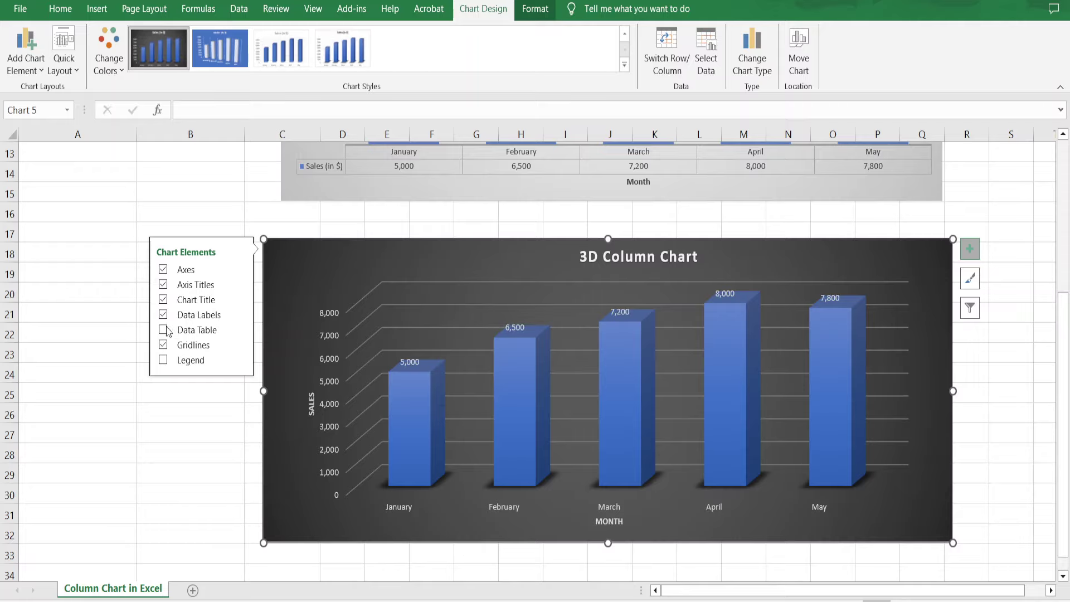
Add a data table to the 3D column chart and shift the chart slightly to the right.
{"action": "left_click", "coordinate": [593, 573]}
{"action": "left_click_drag", "start_coordinate": [303, 271], "coordinate": [315, 270]}
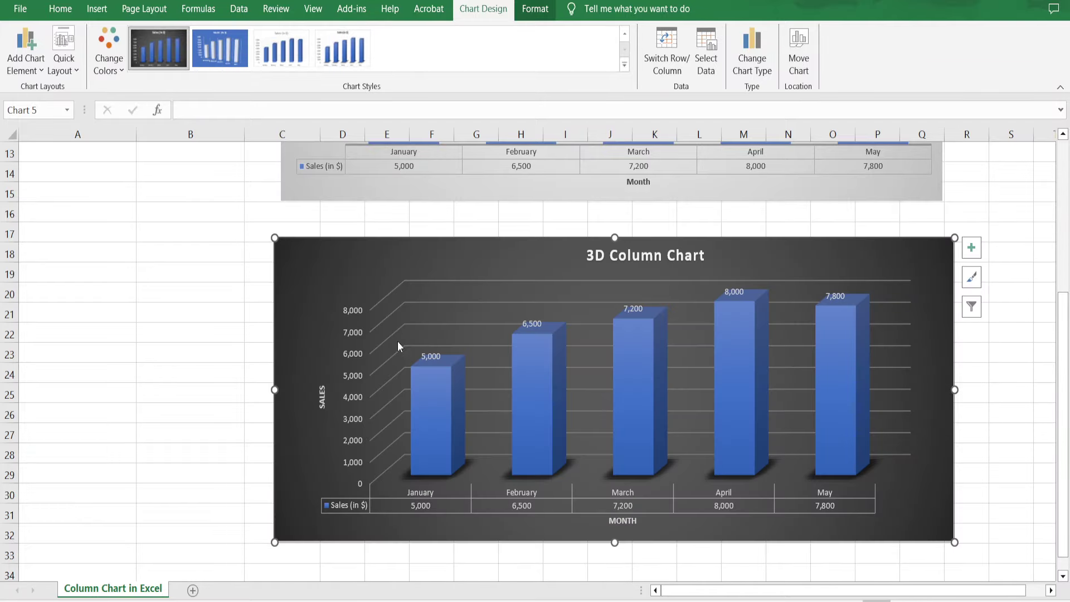
{"action": "left_click", "coordinate": [189, 310]}
Review the formatted 2D and 3D column charts one after the other.
{"action": "scroll", "coordinate": [195, 278], "scroll_direction": "up", "scroll_amount": 4}
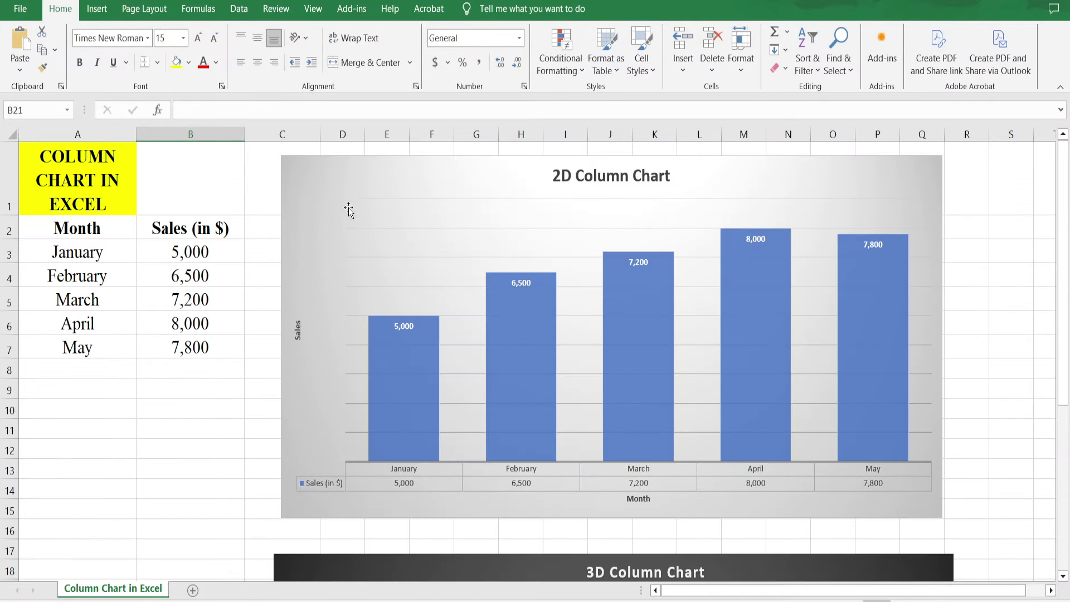
{"action": "left_click", "coordinate": [355, 182]}
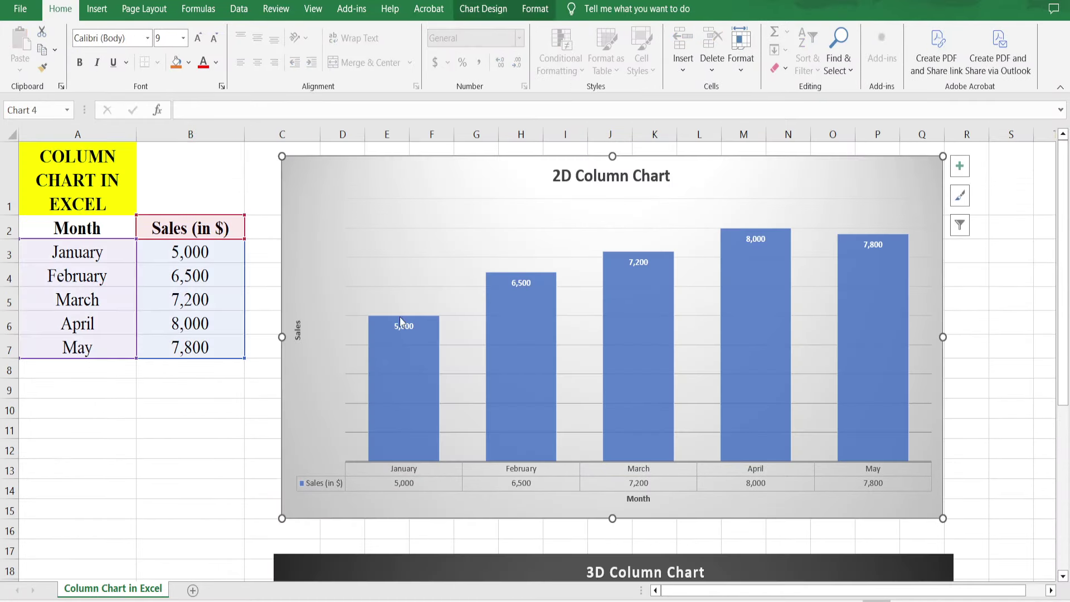
{"action": "scroll", "coordinate": [363, 363], "scroll_direction": "down", "scroll_amount": 3}
{"action": "left_click", "coordinate": [430, 355]}
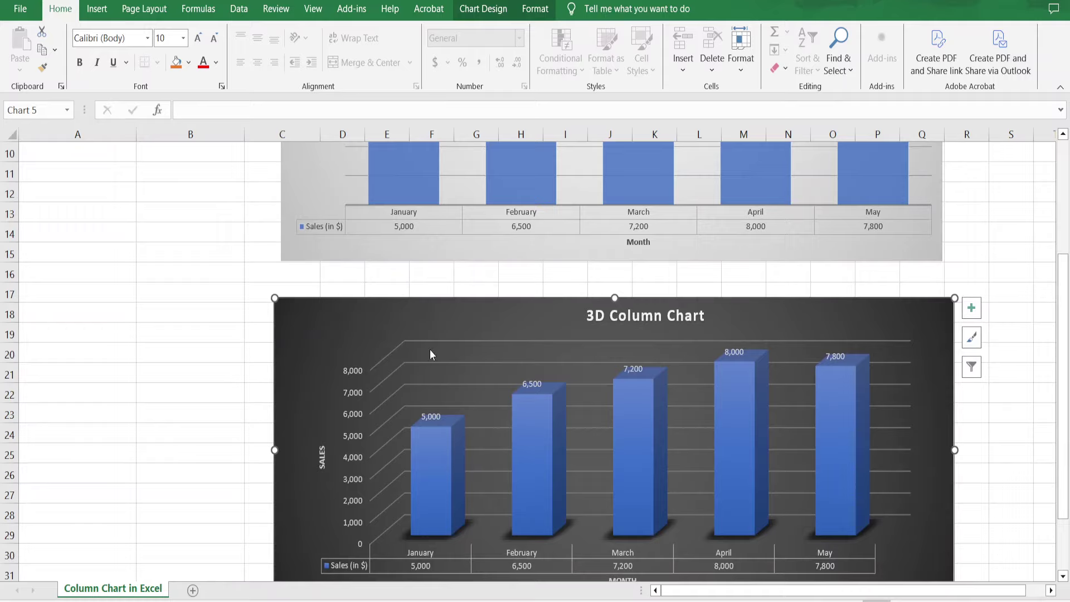
{"action": "scroll", "coordinate": [430, 355], "scroll_direction": "down", "scroll_amount": 2}
{"action": "scroll", "coordinate": [304, 415], "scroll_direction": "up", "scroll_amount": 5}
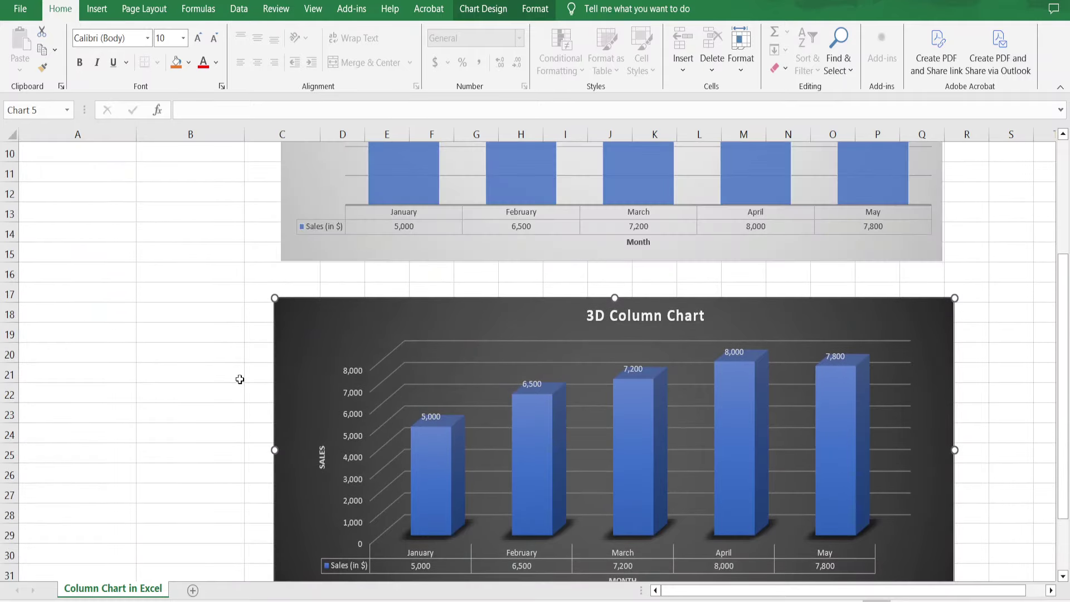
Insert a Clustered Column chart from A2:B7, using the variant that plots each month as a separate coloured series.
{"action": "left_click", "coordinate": [99, 231]}
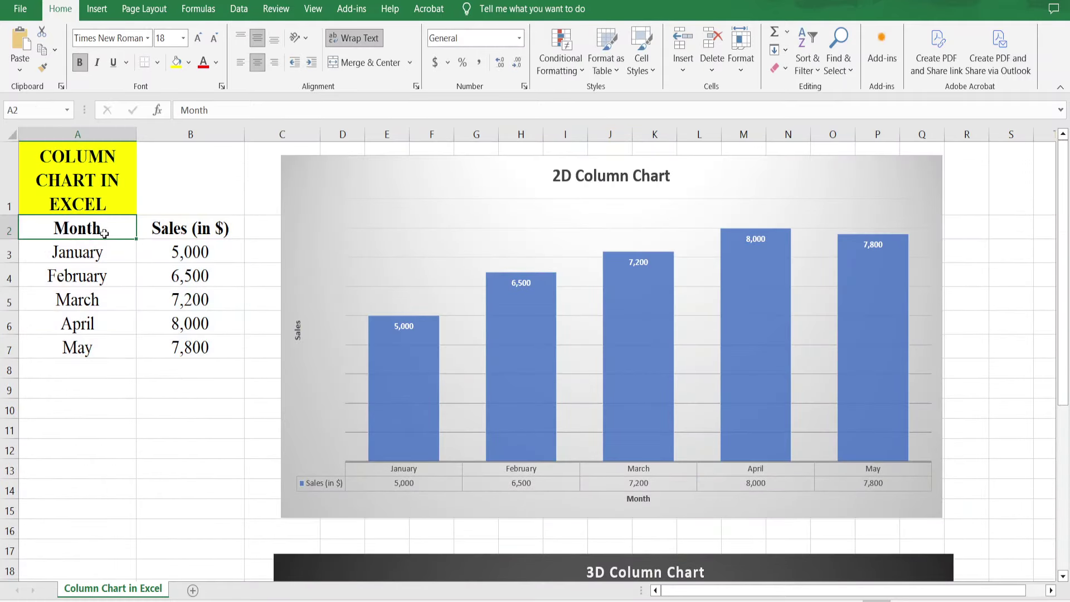
{"action": "left_click_drag", "start_coordinate": [103, 233], "coordinate": [177, 353]}
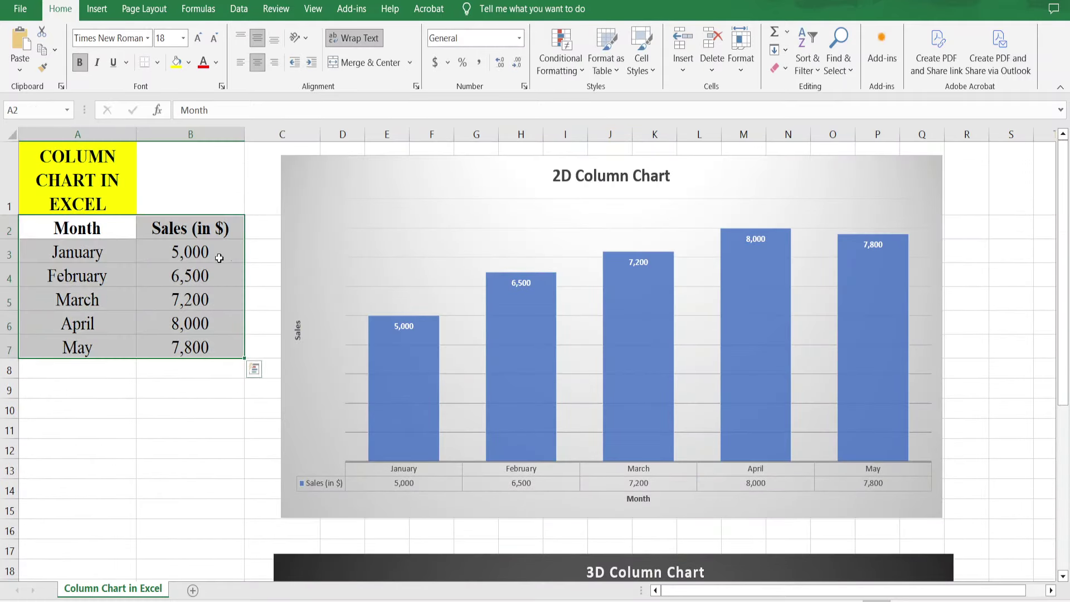
{"action": "scroll", "coordinate": [100, 339], "scroll_direction": "down", "scroll_amount": 7}
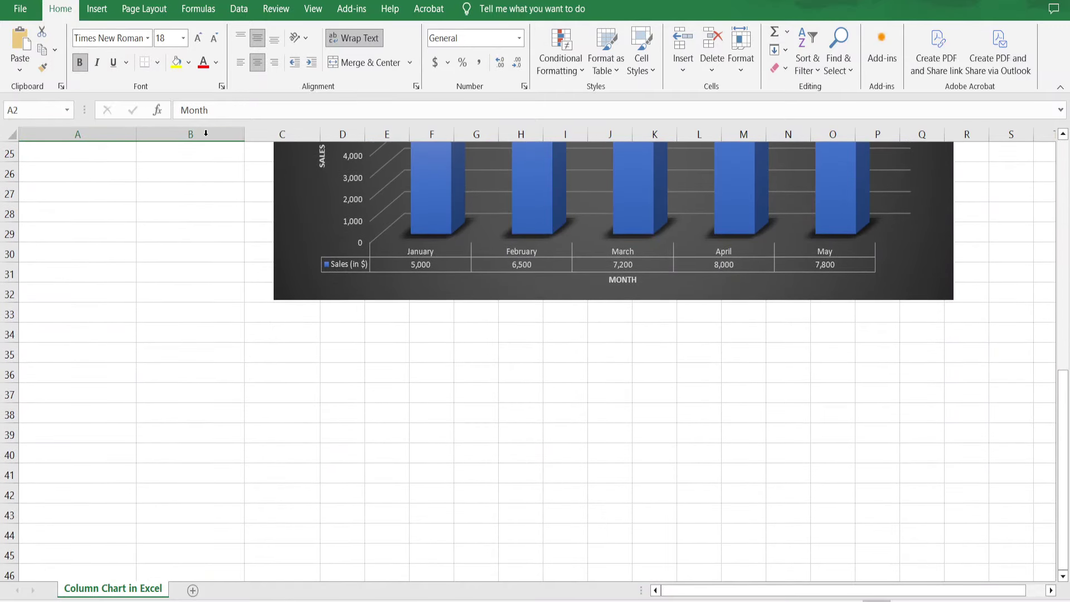
{"action": "left_click", "coordinate": [92, 8]}
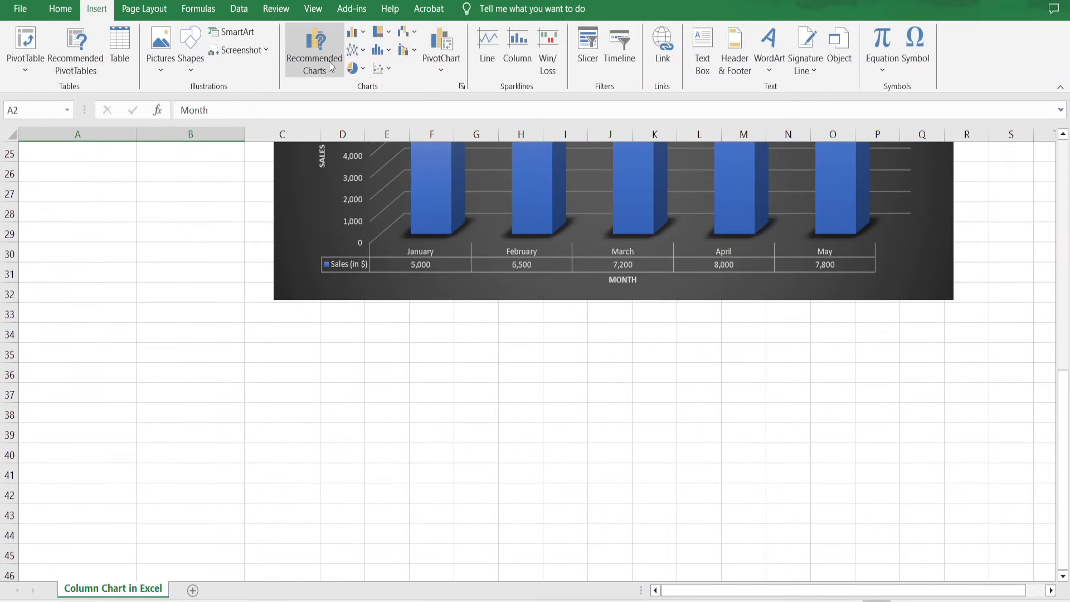
{"action": "left_click", "coordinate": [315, 53]}
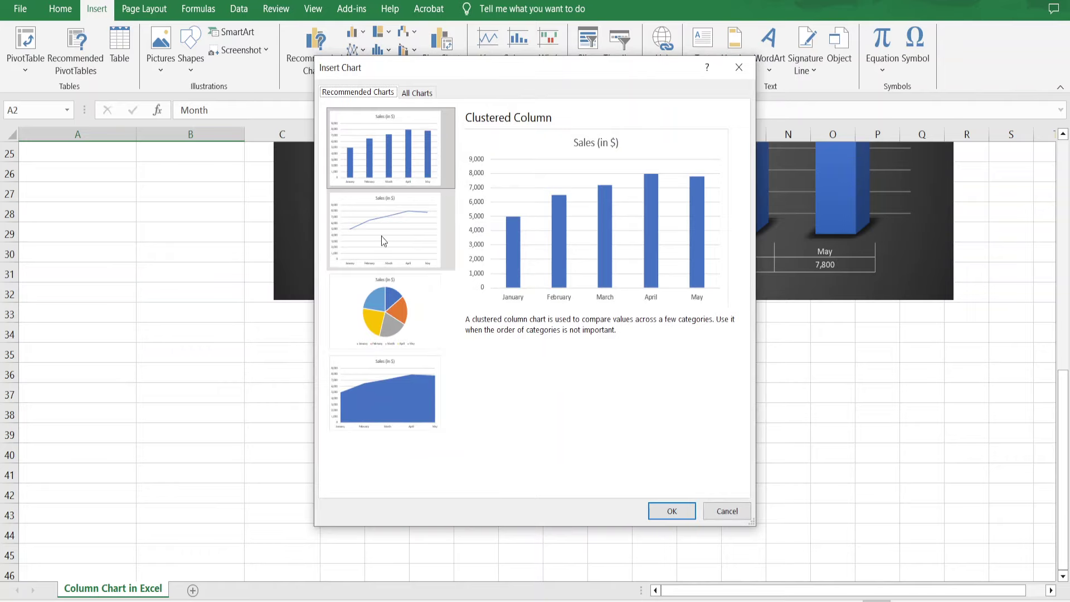
{"action": "left_click", "coordinate": [417, 93]}
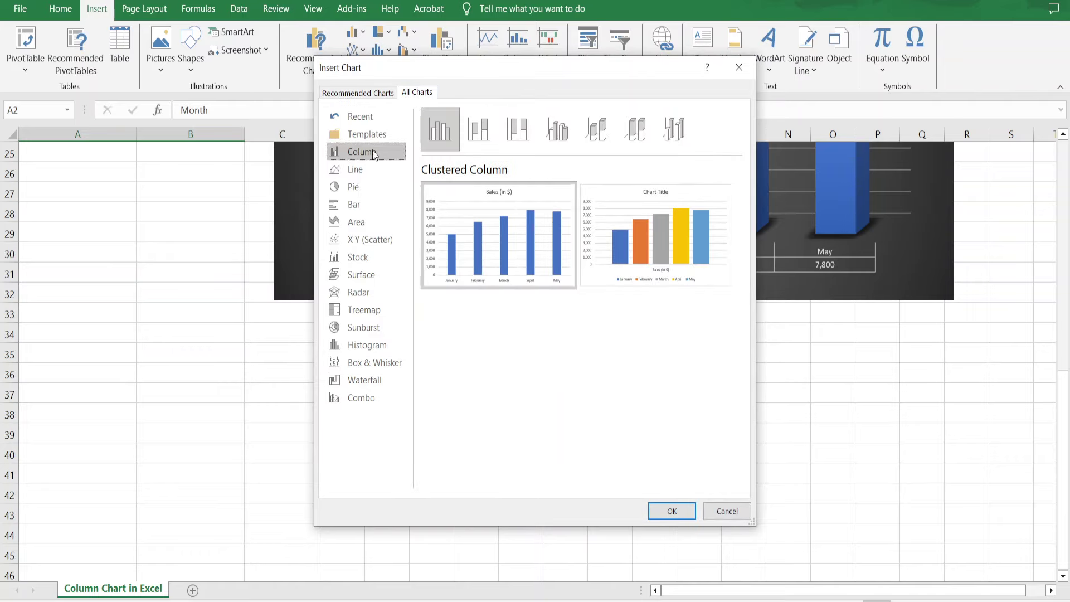
{"action": "mouse_move", "coordinate": [657, 240]}
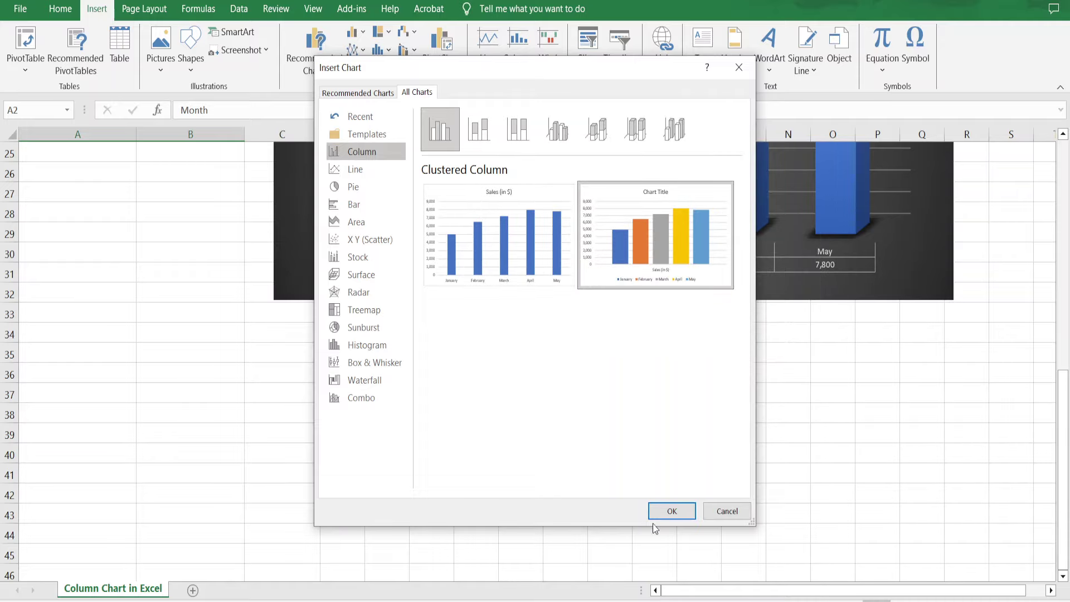
{"action": "left_click", "coordinate": [664, 511]}
Move the new clustered chart down below the 3D chart so its upper edge sits at row 37.
{"action": "scroll", "coordinate": [363, 420], "scroll_direction": "down", "scroll_amount": 3}
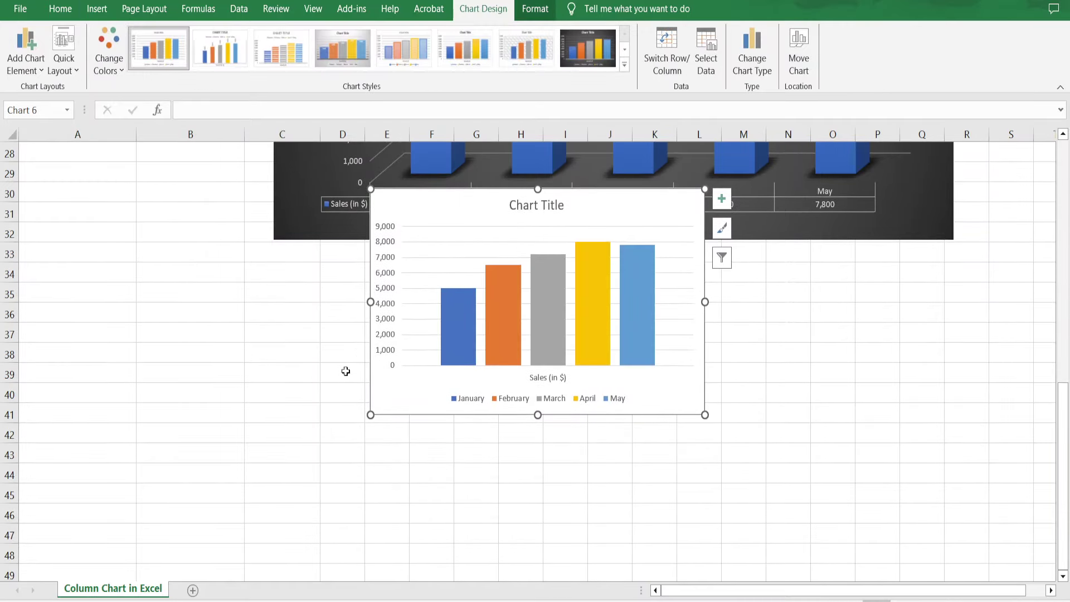
{"action": "scroll", "coordinate": [397, 247], "scroll_direction": "up", "scroll_amount": 1}
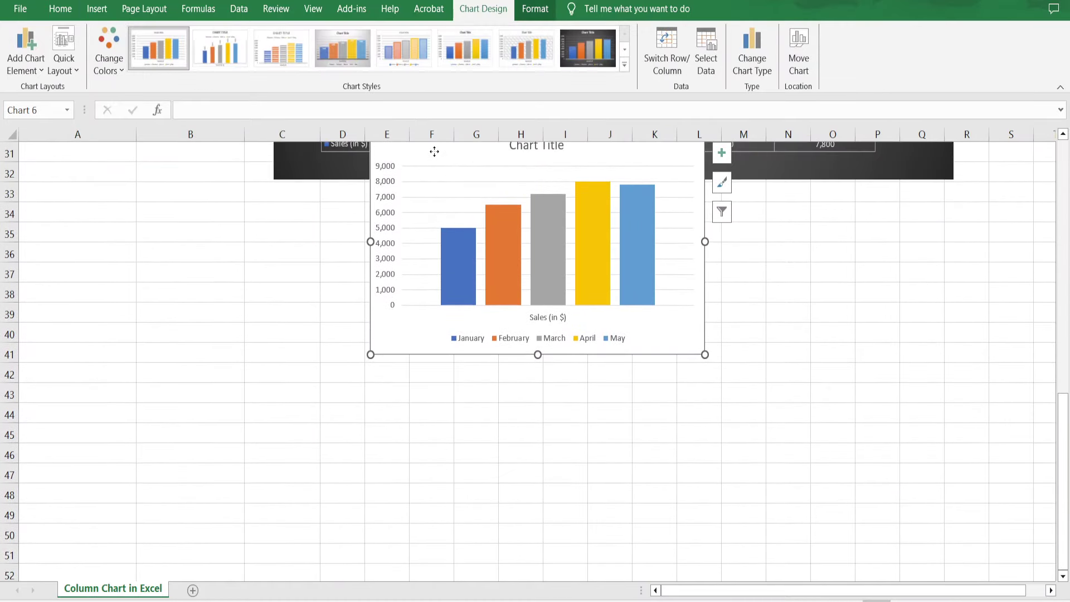
{"action": "left_click_drag", "start_coordinate": [432, 162], "coordinate": [444, 301]}
Replace the new chart's title with "Clustered Column Chart".
{"action": "left_click", "coordinate": [549, 289]}
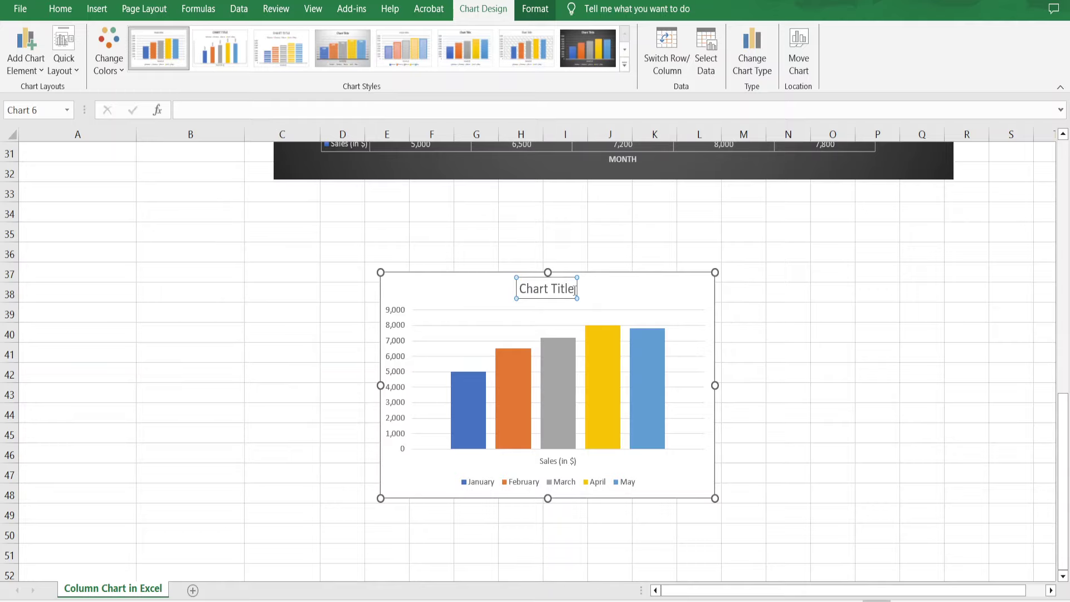
{"action": "key", "text": "BackSpace"}
{"action": "key", "text": "BackSpace"}
{"action": "key", "text": "BackSpace"}
{"action": "key", "text": "BackSpace"}
{"action": "key", "text": "BackSpace"}
{"action": "key", "text": "BackSpace"}
{"action": "key", "text": "BackSpace"}
{"action": "key", "text": "BackSpace"}
{"action": "key", "text": "BackSpace"}
{"action": "key", "text": "BackSpace"}
{"action": "key", "text": "BackSpace"}
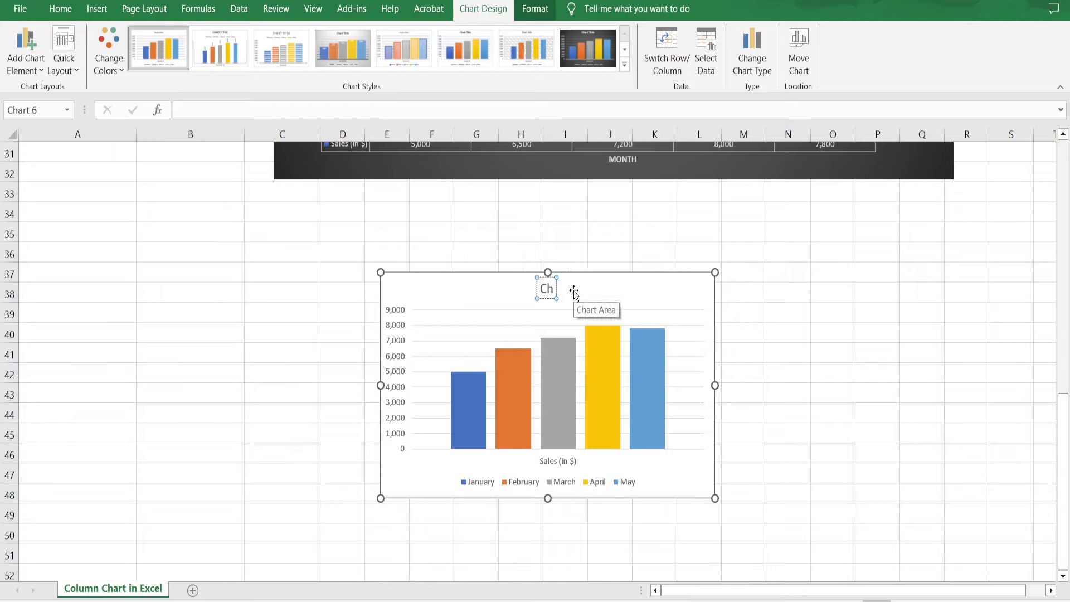
{"action": "type", "text": "Clust"}
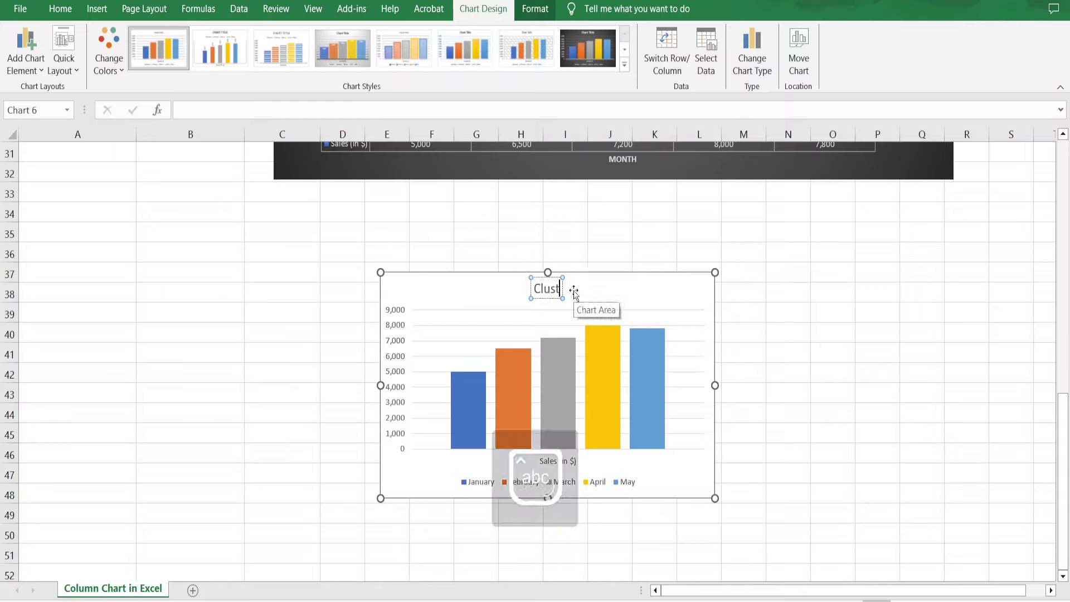
{"action": "type", "text": "ered Col"}
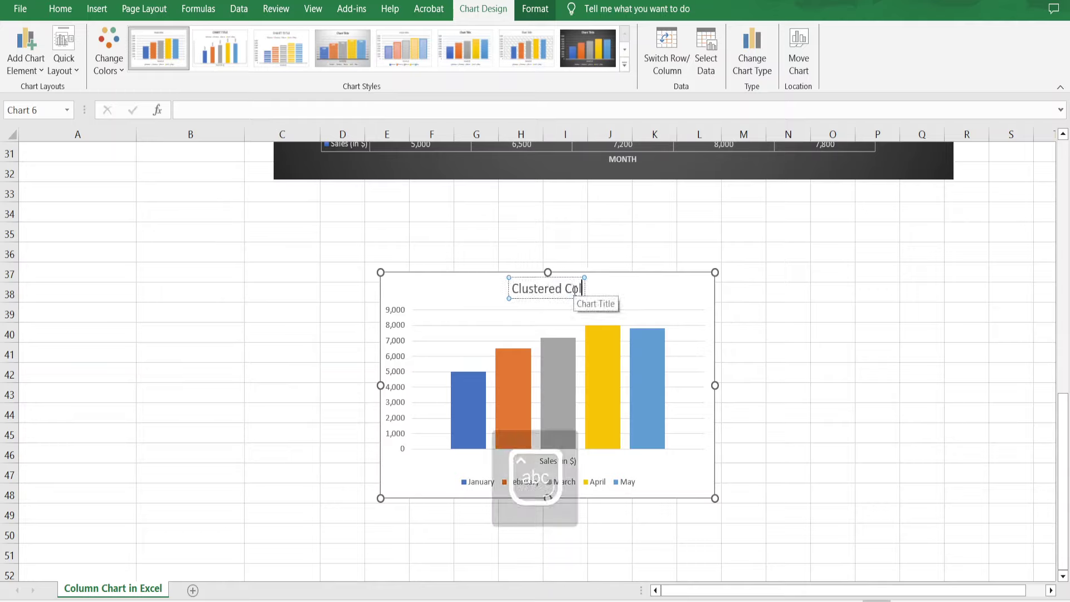
{"action": "type", "text": "umn Chart"}
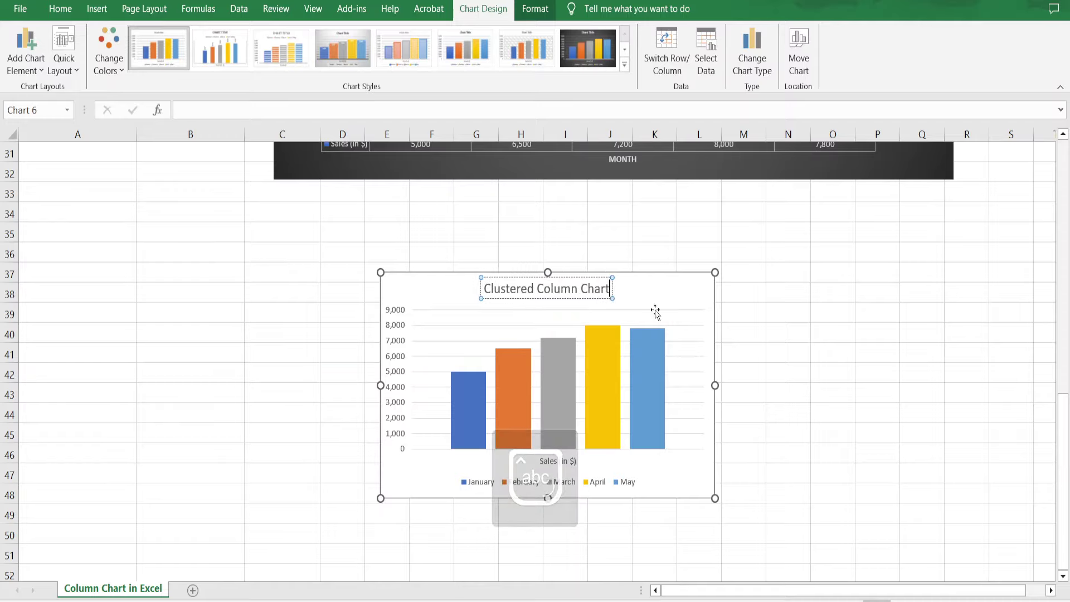
{"action": "left_click", "coordinate": [669, 279]}
Add axis titles to the clustered column chart.
{"action": "left_click", "coordinate": [731, 282]}
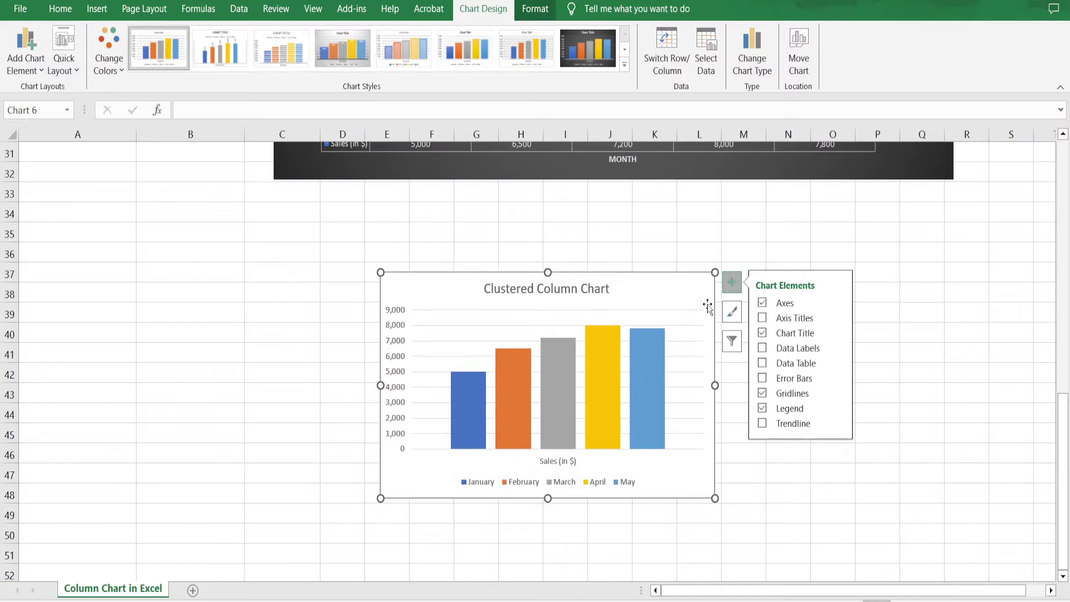
{"action": "left_click", "coordinate": [763, 318]}
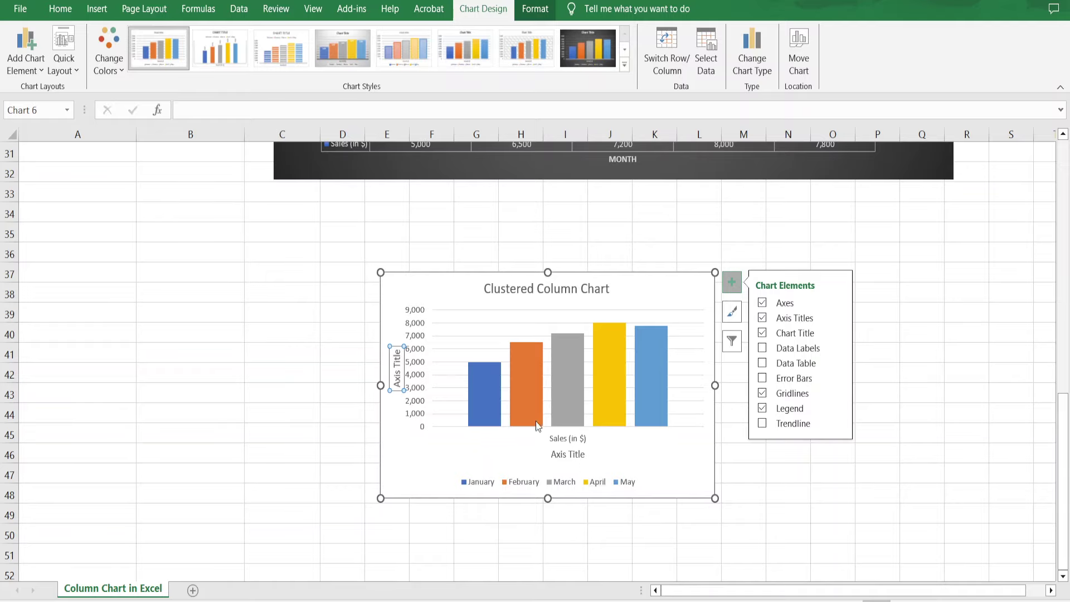
{"action": "left_click", "coordinate": [568, 454]}
Examine the January to May columns of the clustered chart against their colours in the legend.
{"action": "left_click", "coordinate": [485, 394]}
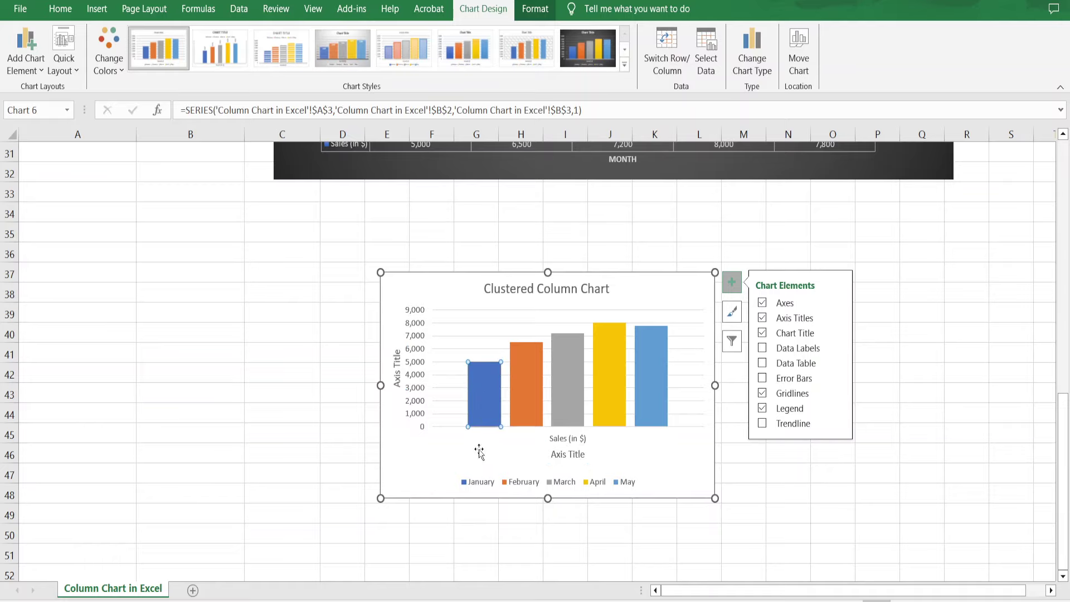
{"action": "left_click", "coordinate": [526, 375]}
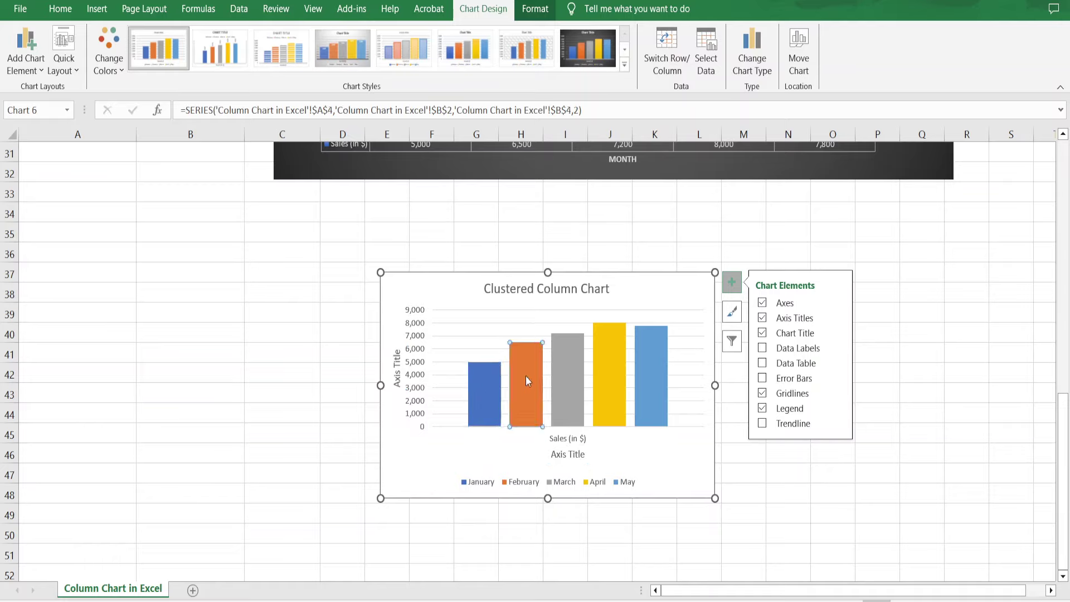
{"action": "left_click", "coordinate": [523, 486]}
{"action": "left_click", "coordinate": [570, 382]}
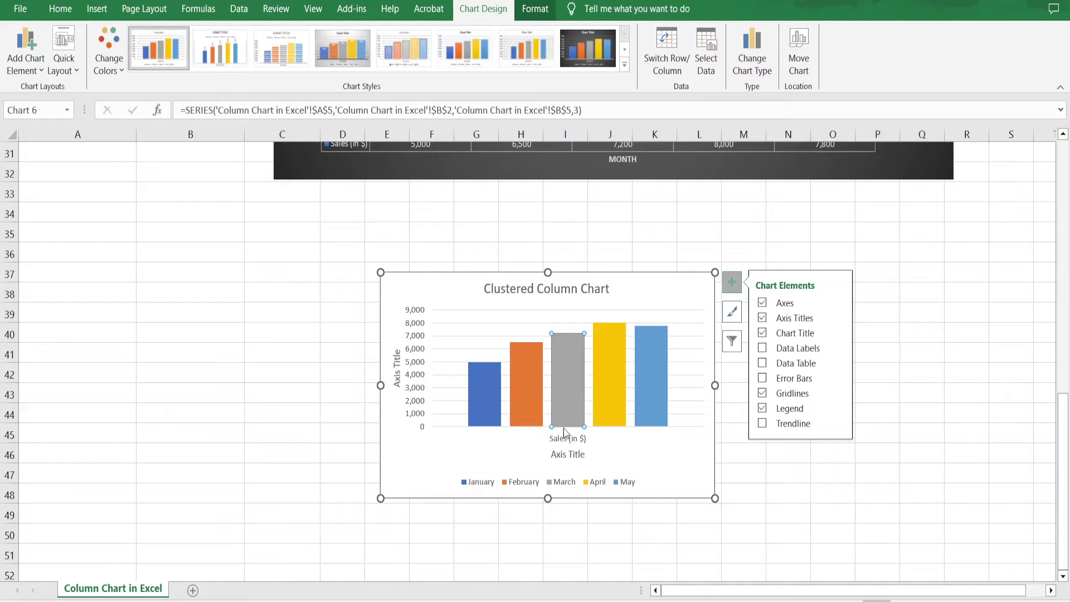
{"action": "left_click", "coordinate": [563, 489]}
{"action": "left_click", "coordinate": [614, 362]}
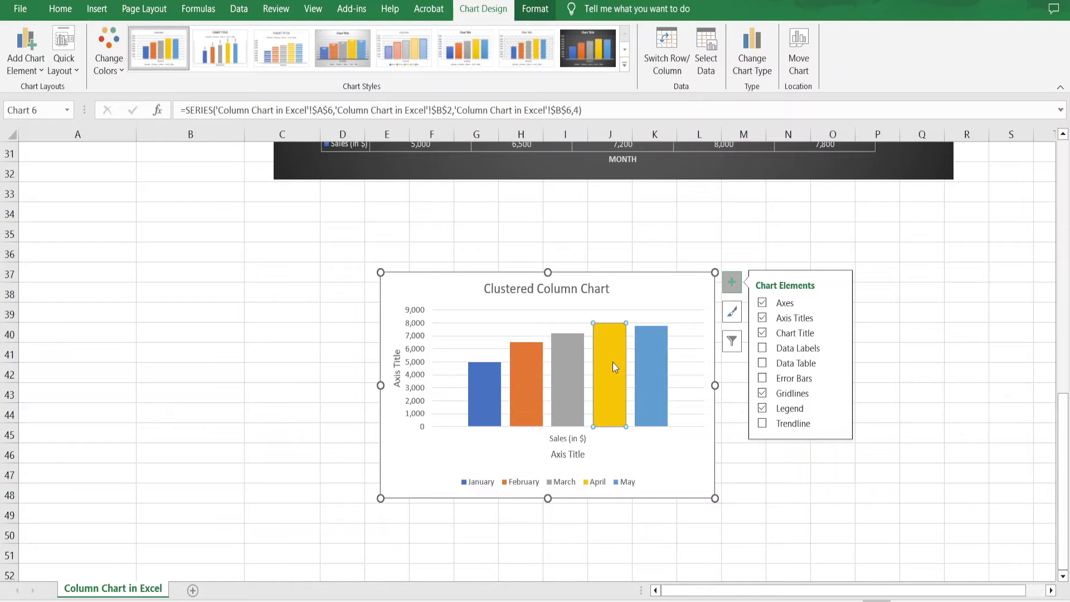
{"action": "left_click", "coordinate": [594, 485]}
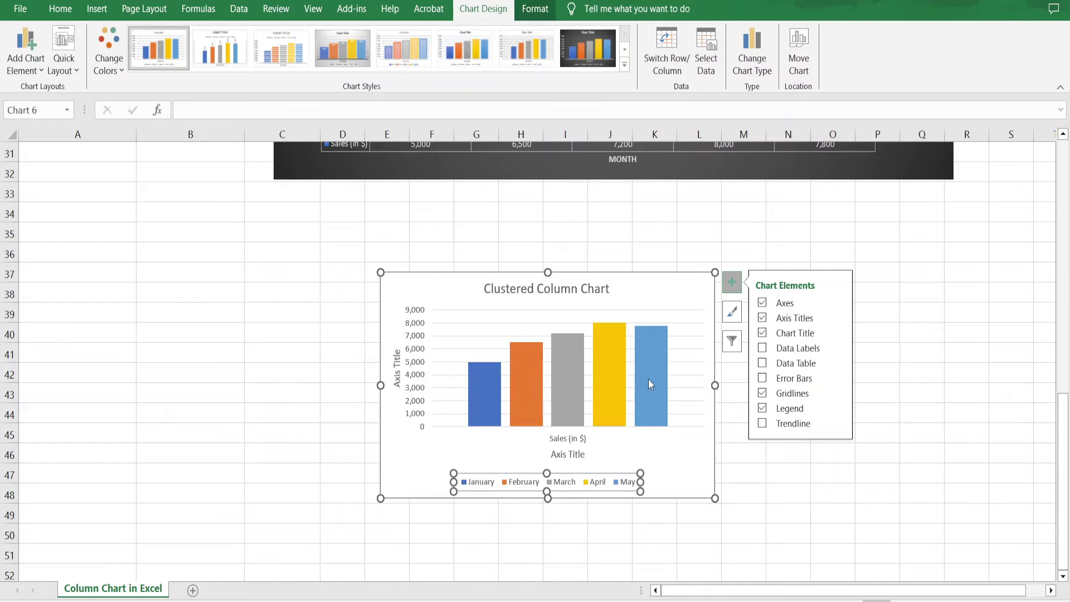
{"action": "left_click", "coordinate": [650, 384]}
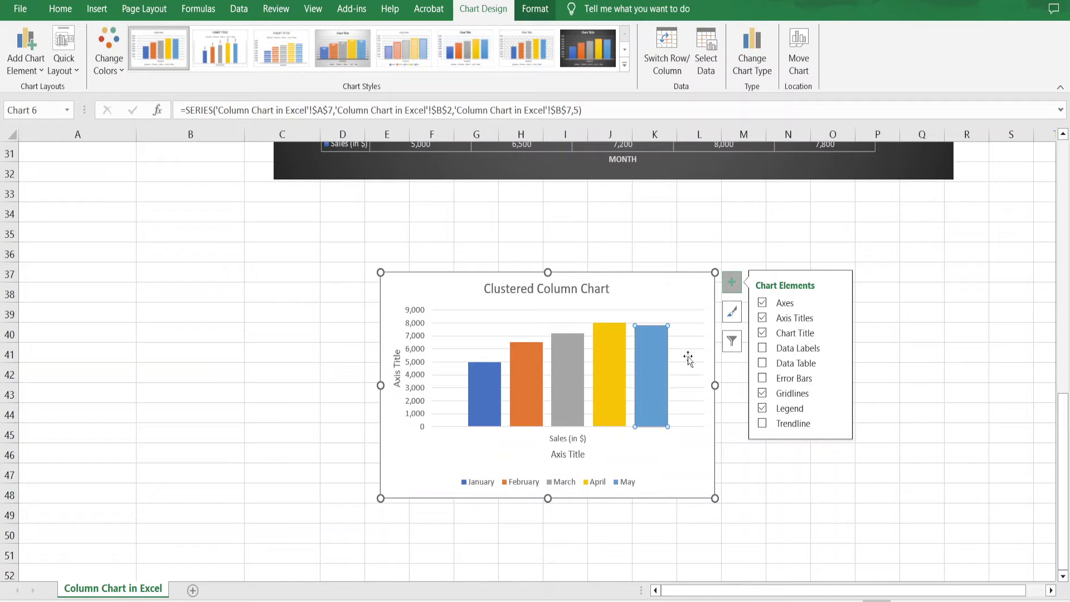
Change the clustered chart's horizontal axis title to "Month".
{"action": "left_click", "coordinate": [568, 456]}
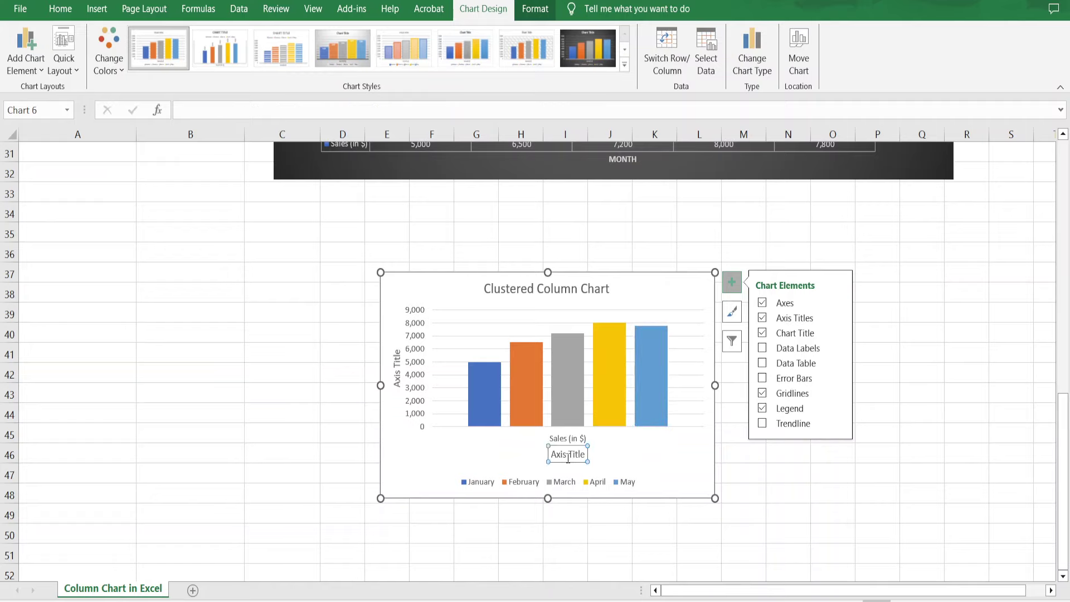
{"action": "key", "text": "BackSpace"}
{"action": "key", "text": "BackSpace"}
{"action": "key", "text": "BackSpace"}
{"action": "key", "text": "BackSpace"}
{"action": "key", "text": "BackSpace"}
{"action": "key", "text": "BackSpace"}
{"action": "key", "text": "BackSpace"}
{"action": "key", "text": "BackSpace"}
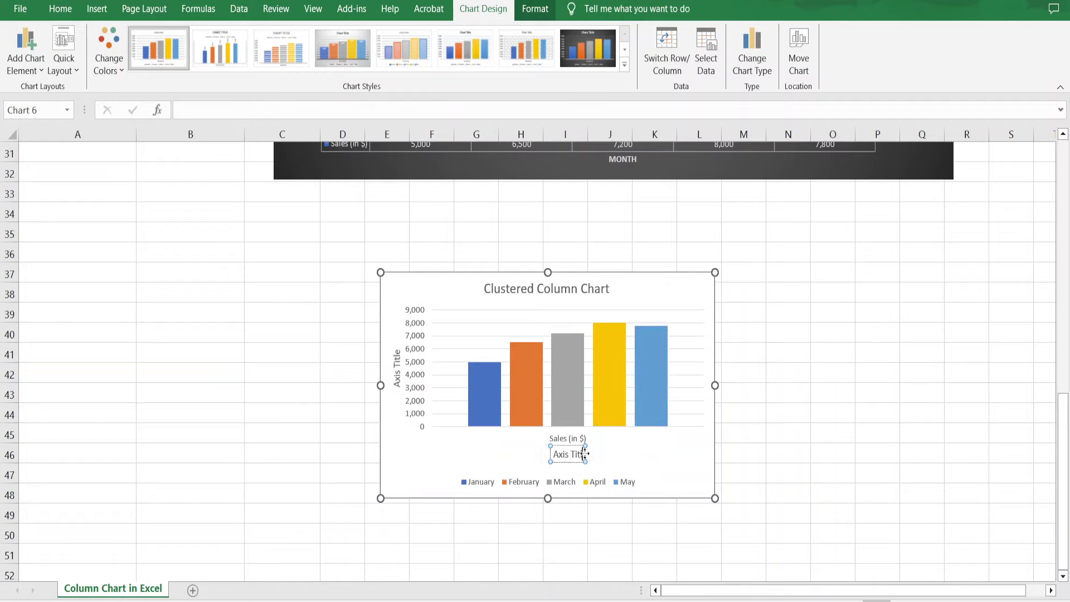
{"action": "key", "text": "BackSpace"}
{"action": "key", "text": "BackSpace"}
{"action": "type", "text": "Month"}
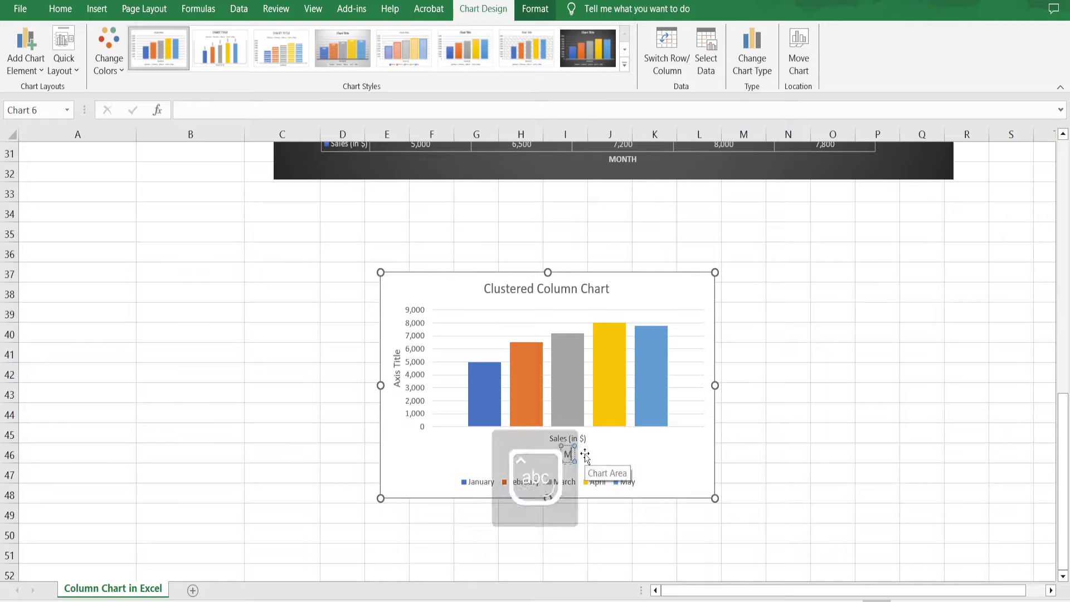
Change the clustered chart's vertical axis title to "sales".
{"action": "left_click", "coordinate": [398, 377]}
{"action": "left_click_drag", "start_coordinate": [397, 387], "coordinate": [397, 352]}
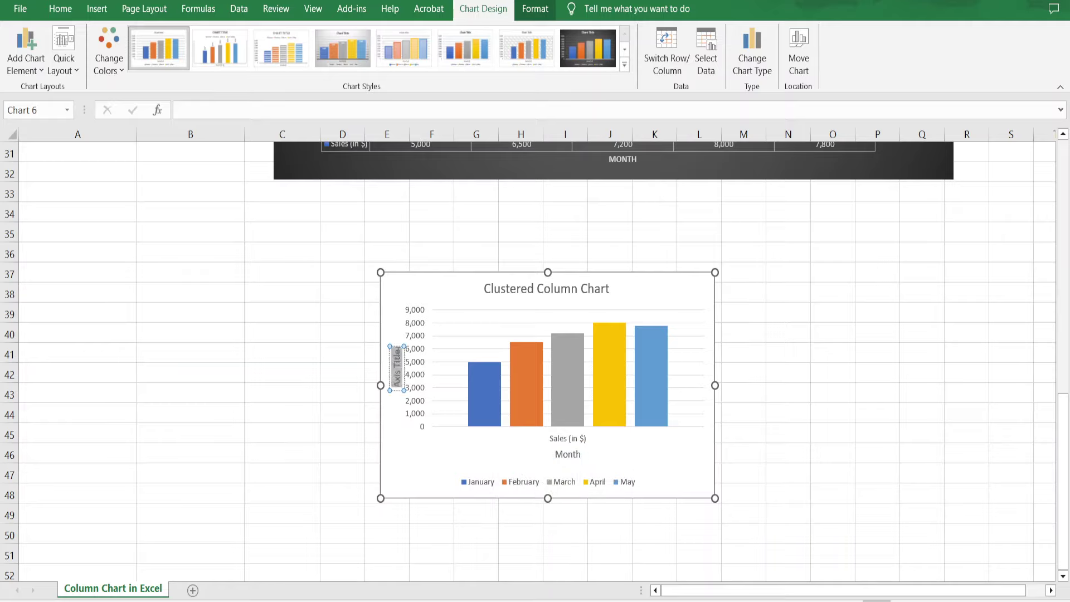
{"action": "type", "text": "Sales"}
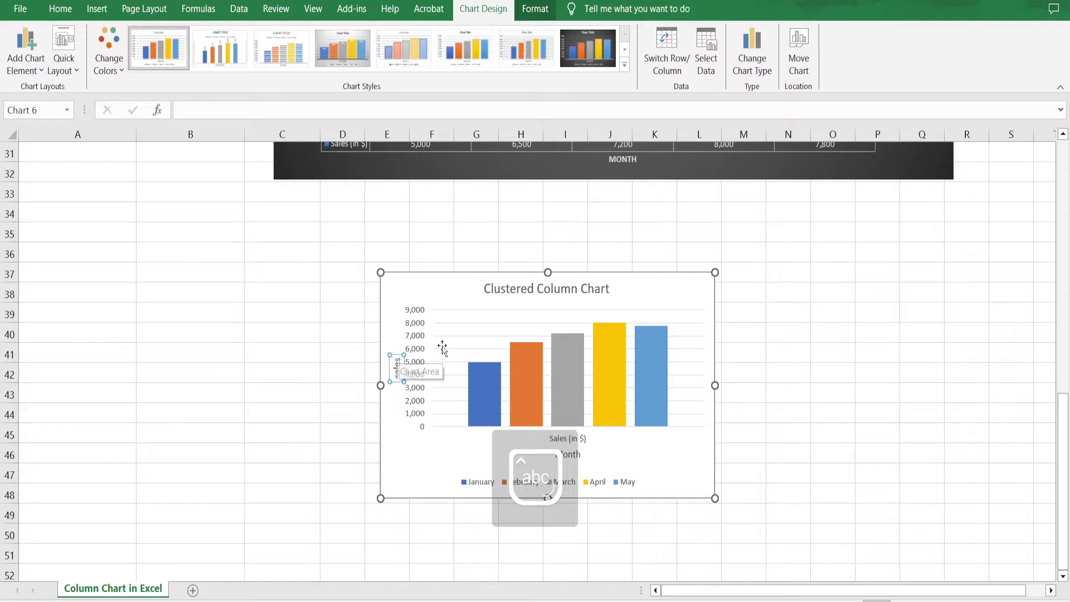
{"action": "left_click", "coordinate": [441, 295]}
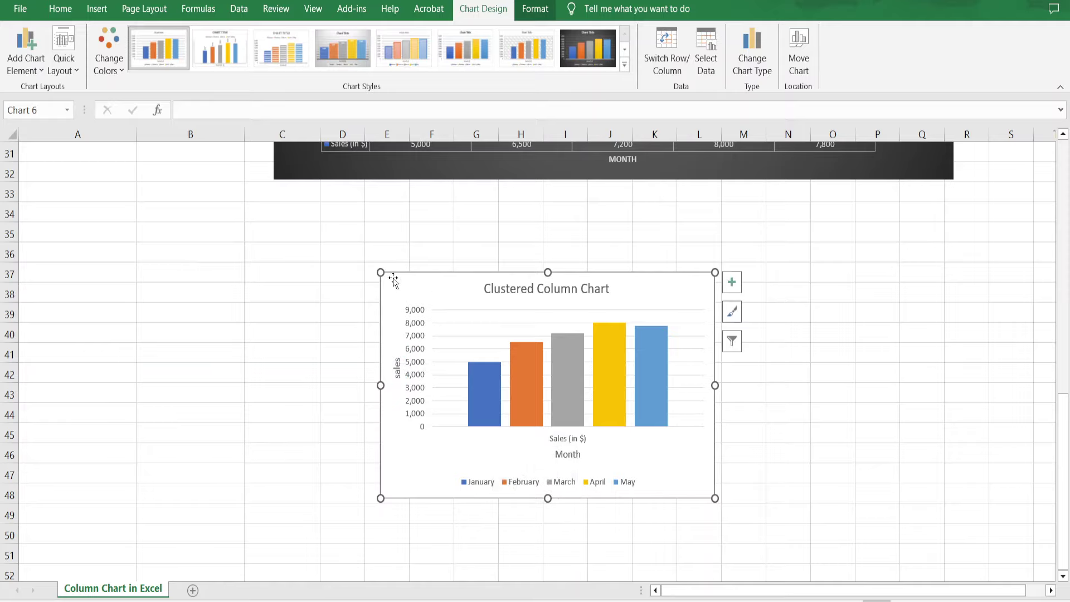
Set the clustered column chart's text to Times New Roman, size 15.
{"action": "left_click", "coordinate": [64, 13]}
{"action": "left_click", "coordinate": [93, 44]}
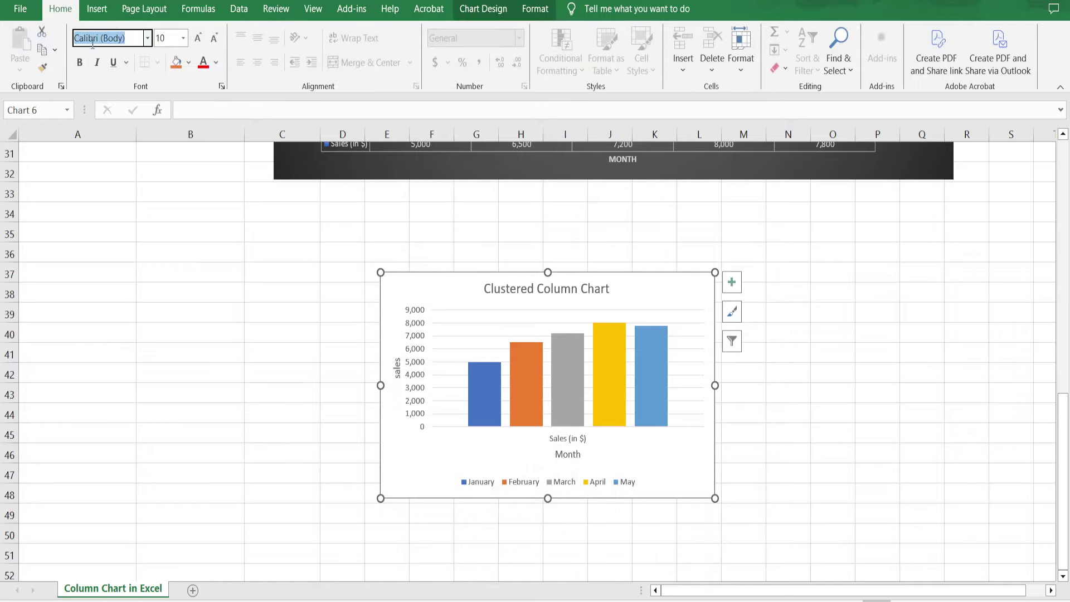
{"action": "type", "text": "Times New Roman"}
{"action": "key", "text": "Return"}
{"action": "left_click", "coordinate": [166, 36]}
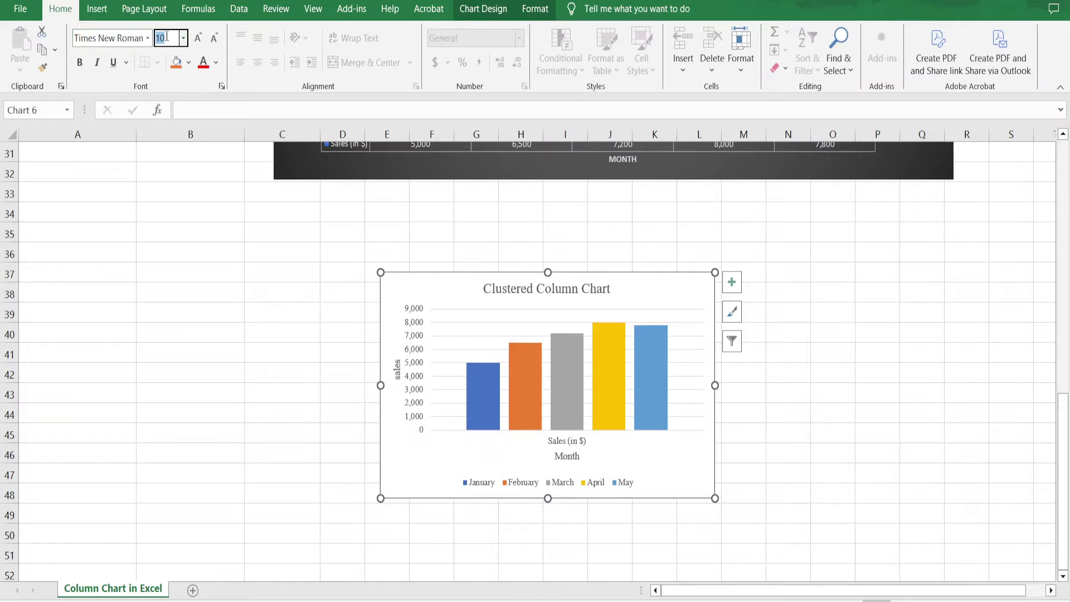
{"action": "type", "text": "15"}
{"action": "key", "text": "Return"}
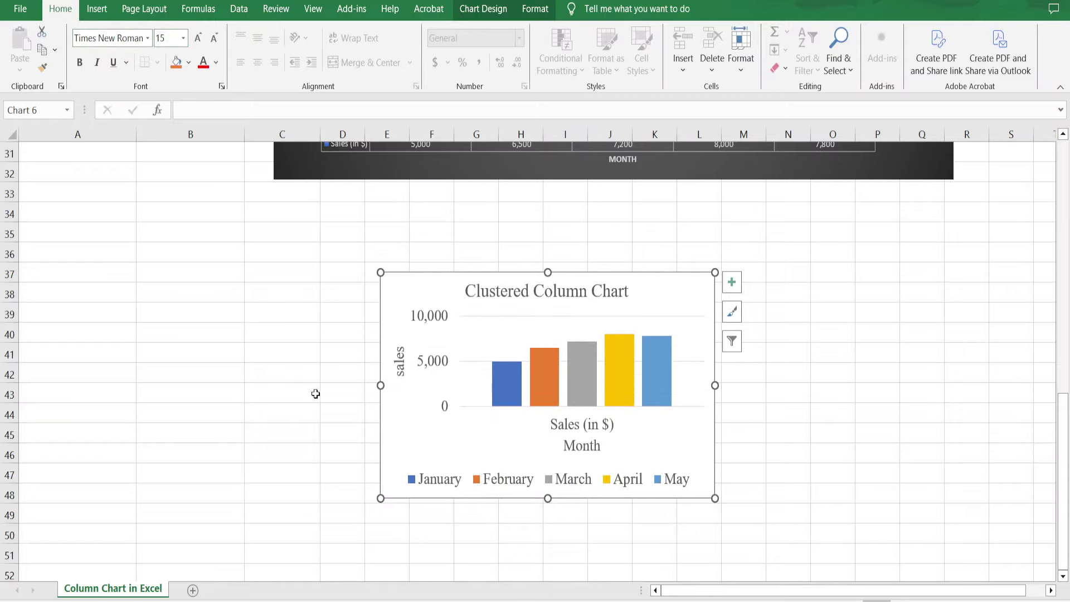
Enlarge the clustered chart and move it up to span about columns C to Q, rows 35 to 49.
{"action": "left_click_drag", "start_coordinate": [380, 497], "coordinate": [271, 511]}
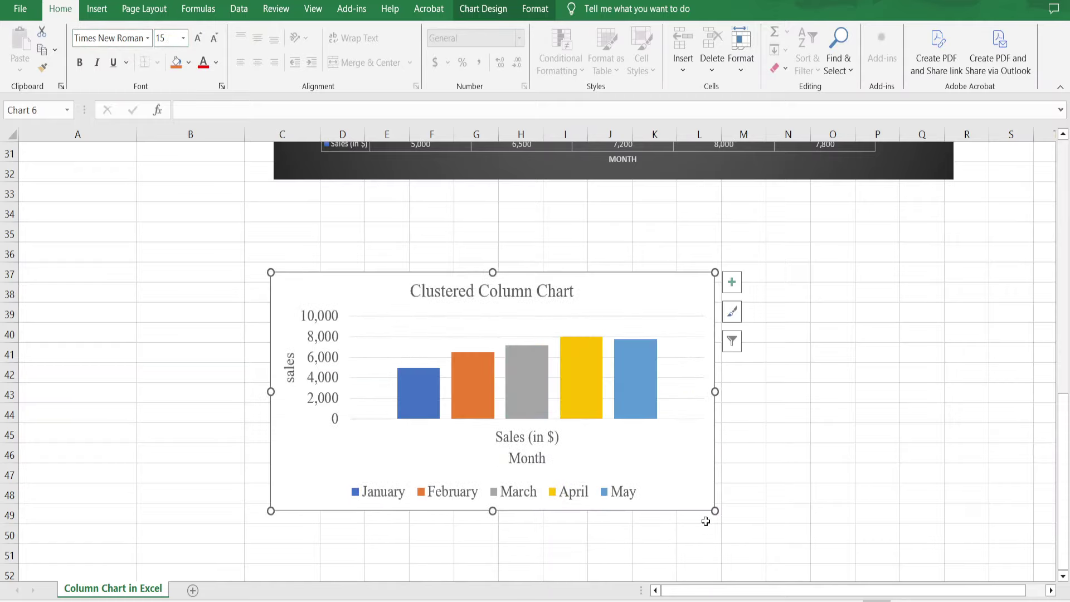
{"action": "left_click_drag", "start_coordinate": [711, 511], "coordinate": [903, 556]}
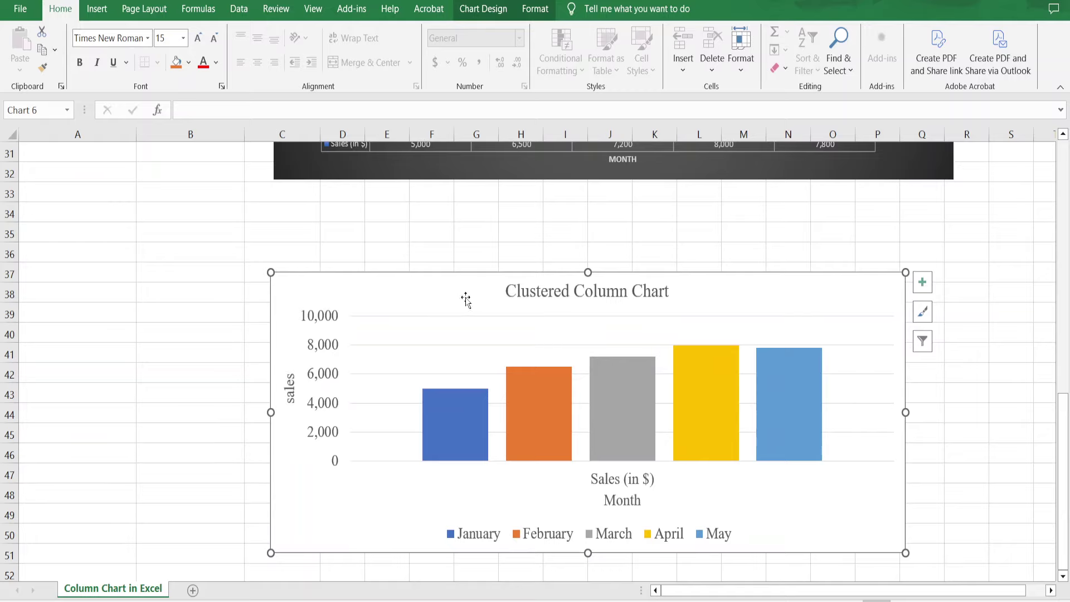
{"action": "left_click_drag", "start_coordinate": [468, 301], "coordinate": [489, 258]}
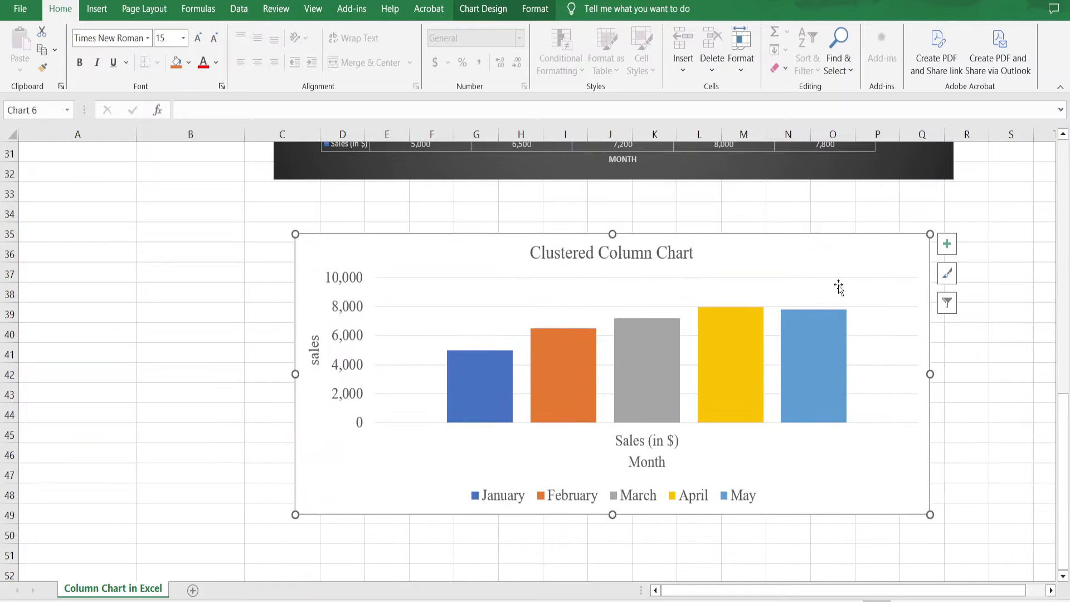
Add data labels and a data table to the clustered column chart.
{"action": "left_click", "coordinate": [947, 246]}
{"action": "left_click", "coordinate": [977, 310]}
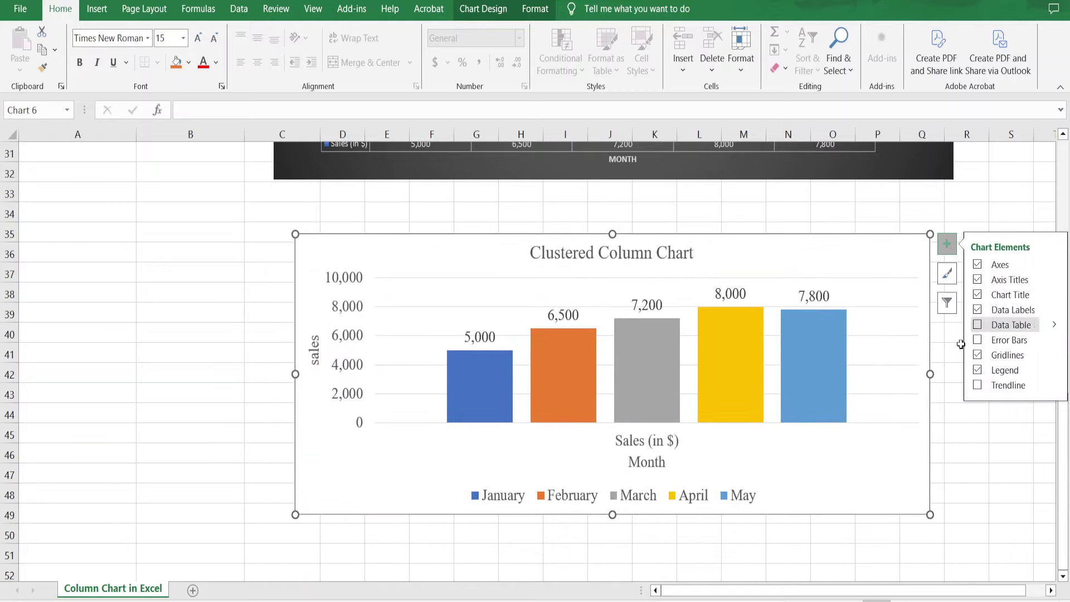
{"action": "left_click", "coordinate": [978, 325]}
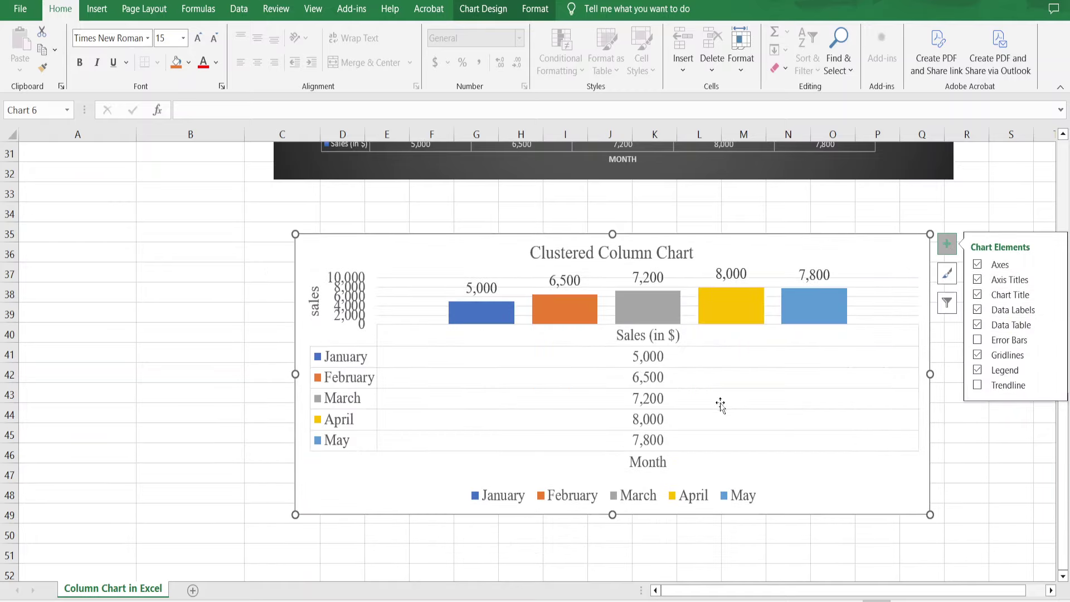
{"action": "scroll", "coordinate": [186, 382], "scroll_direction": "down", "scroll_amount": 1}
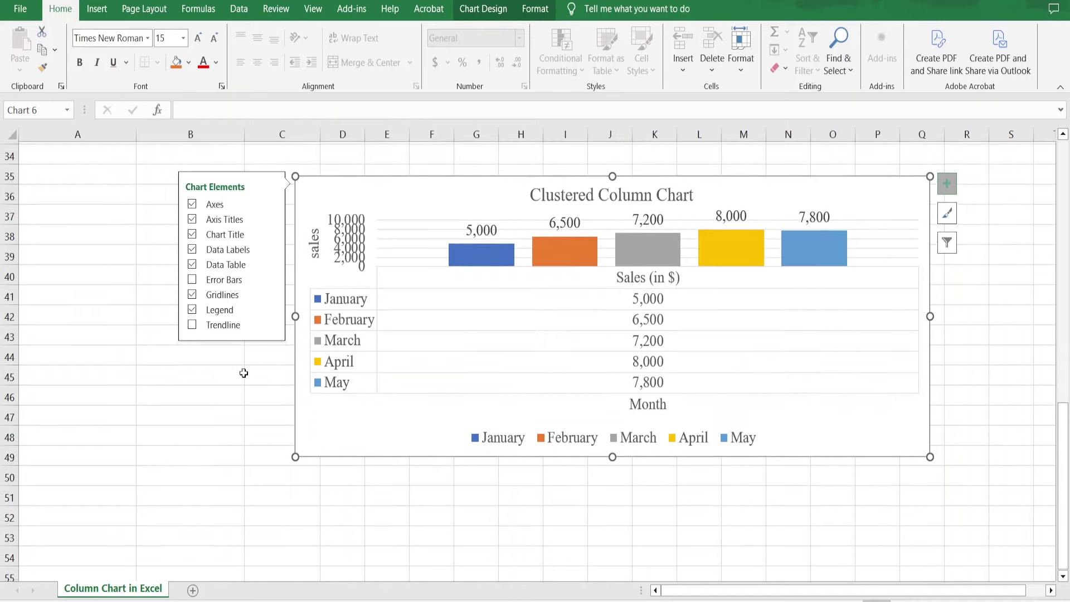
{"action": "left_click", "coordinate": [534, 499]}
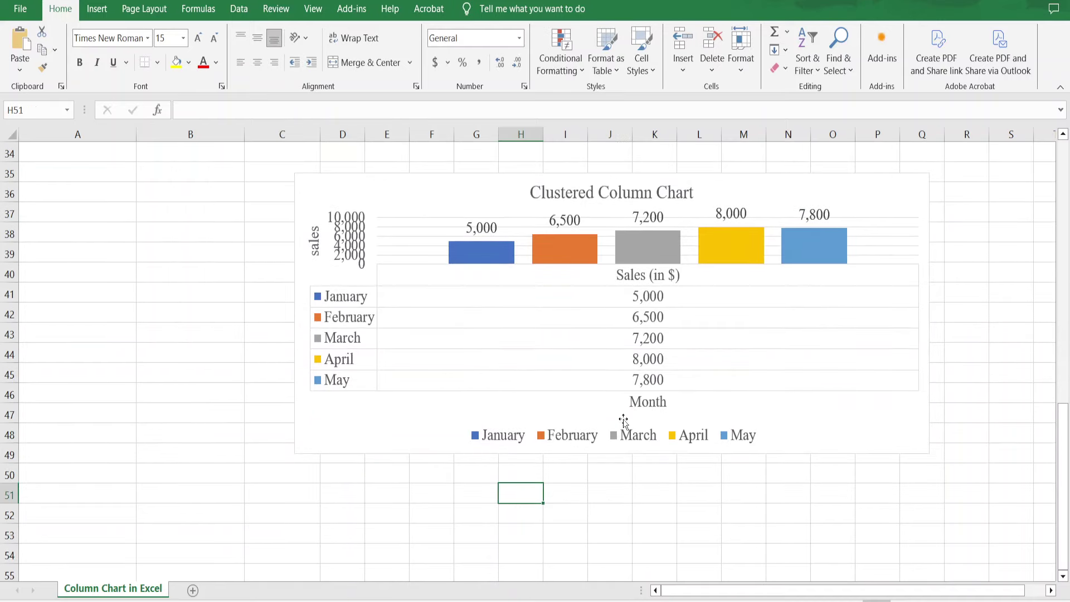
Enlarge the clustered chart down to about row 53 and extend its upper-left corner to the edge of column B.
{"action": "left_click", "coordinate": [773, 417]}
{"action": "left_click_drag", "start_coordinate": [611, 455], "coordinate": [607, 508]}
{"action": "left_click_drag", "start_coordinate": [609, 516], "coordinate": [610, 547]}
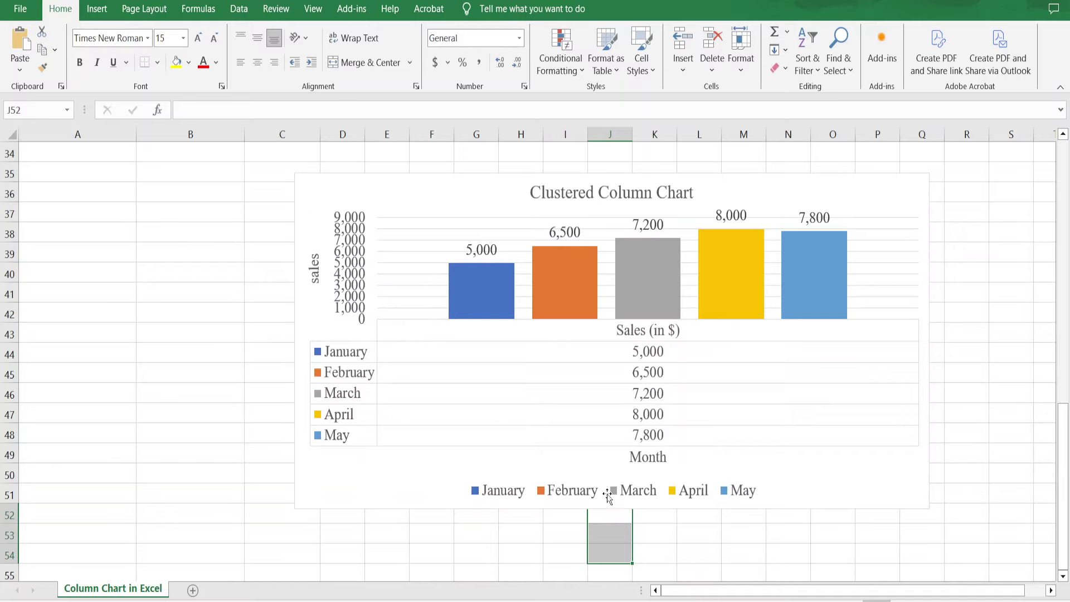
{"action": "left_click", "coordinate": [393, 475]}
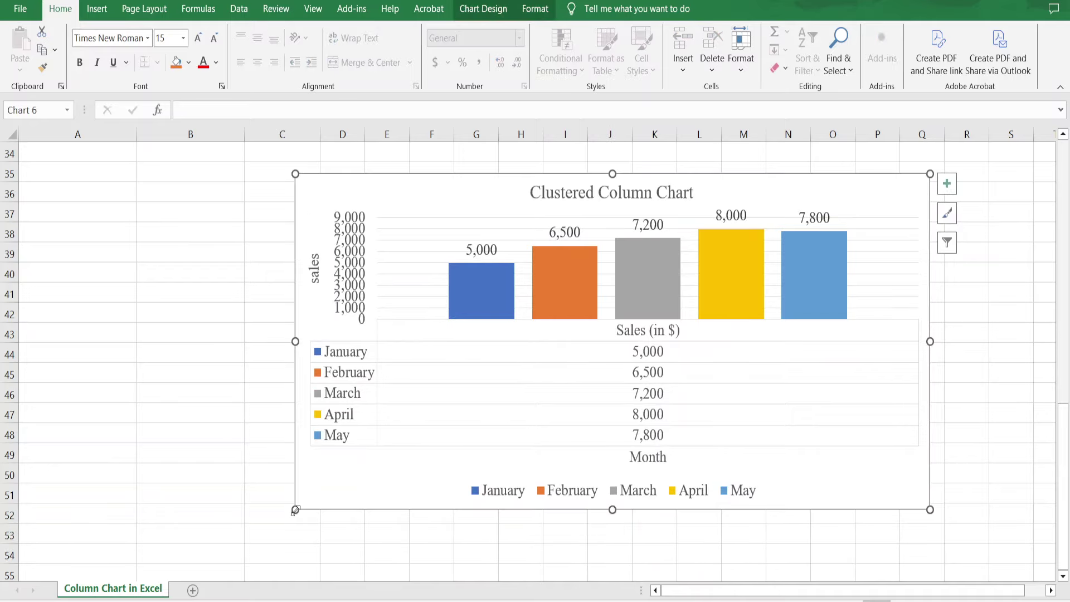
{"action": "left_click_drag", "start_coordinate": [296, 510], "coordinate": [294, 546]}
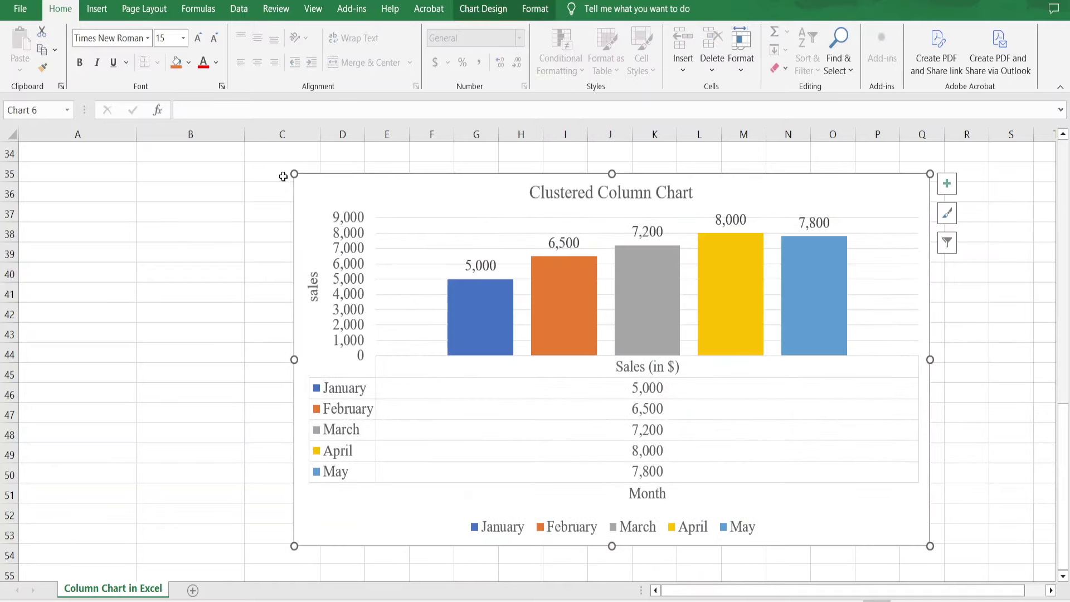
{"action": "left_click_drag", "start_coordinate": [294, 173], "coordinate": [237, 162]}
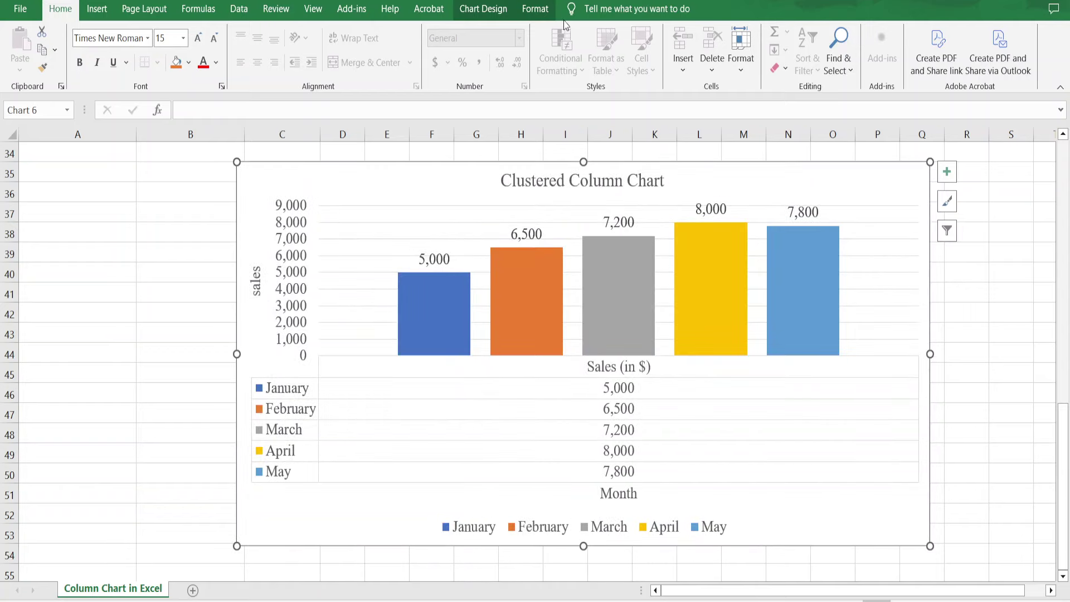
Apply the dark gradient chart style to the clustered chart and align its left edge with the 3D chart above.
{"action": "left_click", "coordinate": [504, 10]}
{"action": "left_click", "coordinate": [574, 36]}
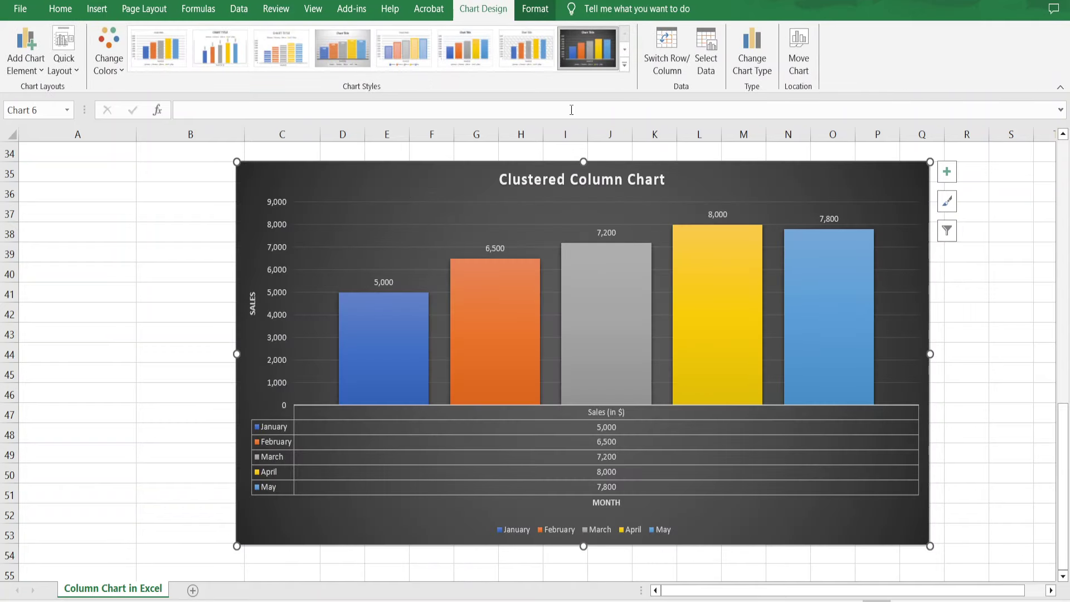
{"action": "scroll", "coordinate": [49, 374], "scroll_direction": "up", "scroll_amount": 2}
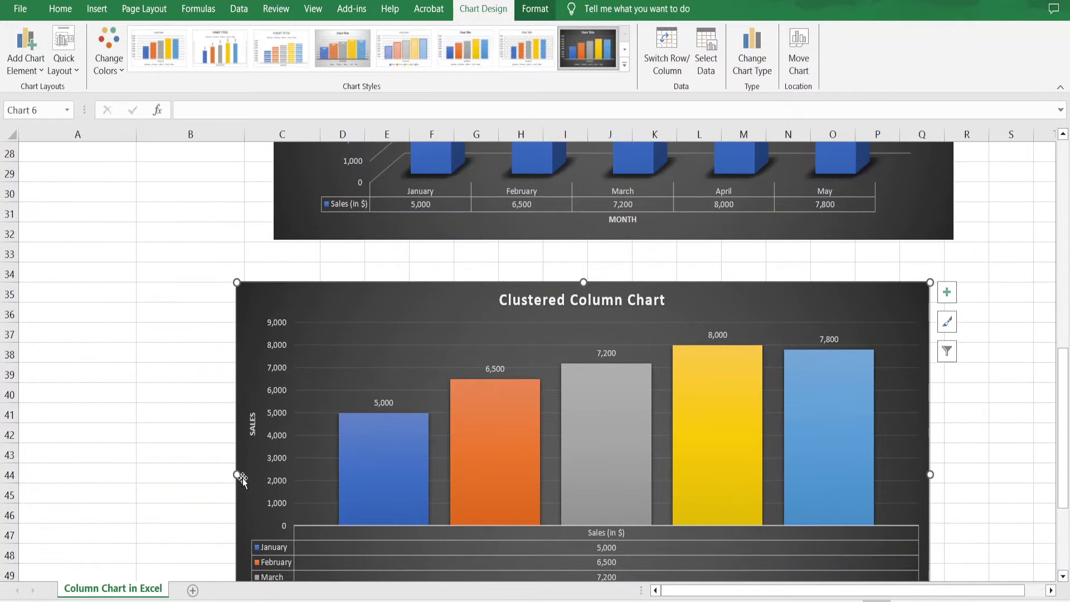
{"action": "left_click_drag", "start_coordinate": [234, 475], "coordinate": [274, 475]}
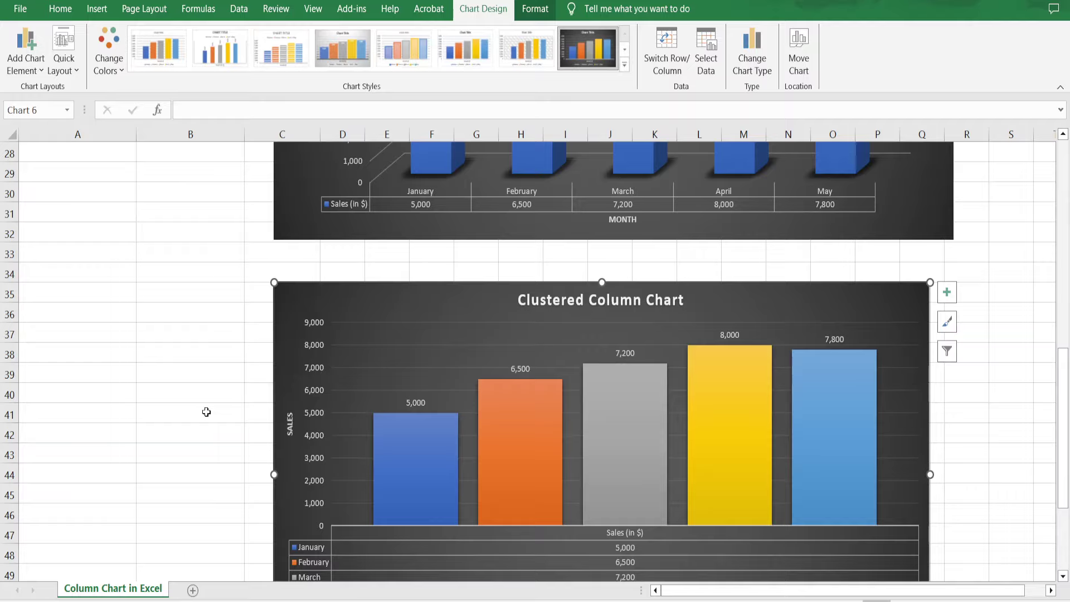
Review the 2D, 3D and clustered column charts and their titles, returning to the sheet heading in cell A1.
{"action": "scroll", "coordinate": [207, 412], "scroll_direction": "up", "scroll_amount": 9}
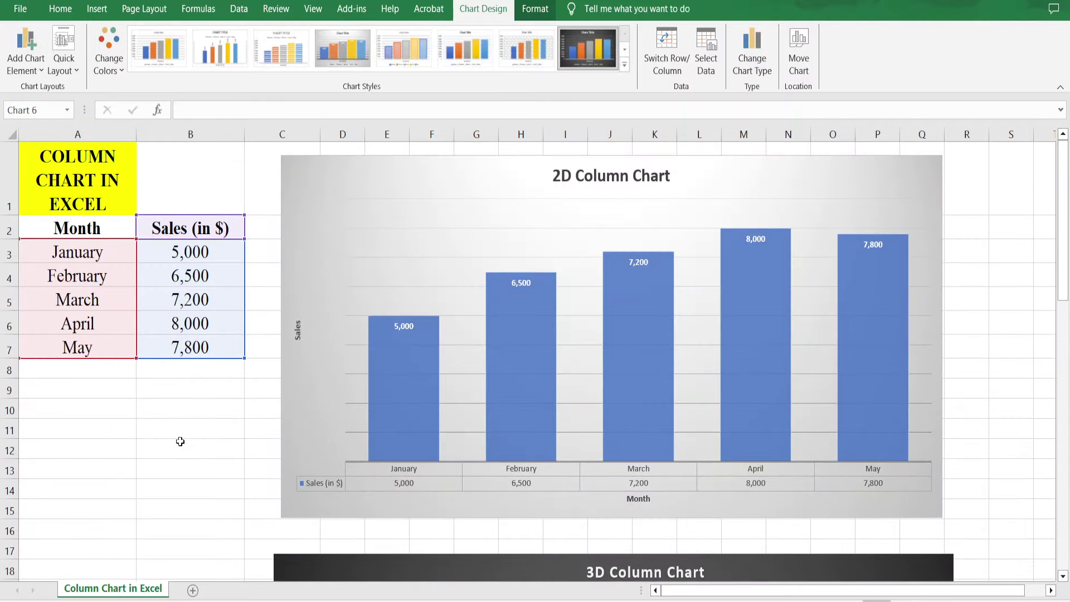
{"action": "left_click", "coordinate": [60, 9]}
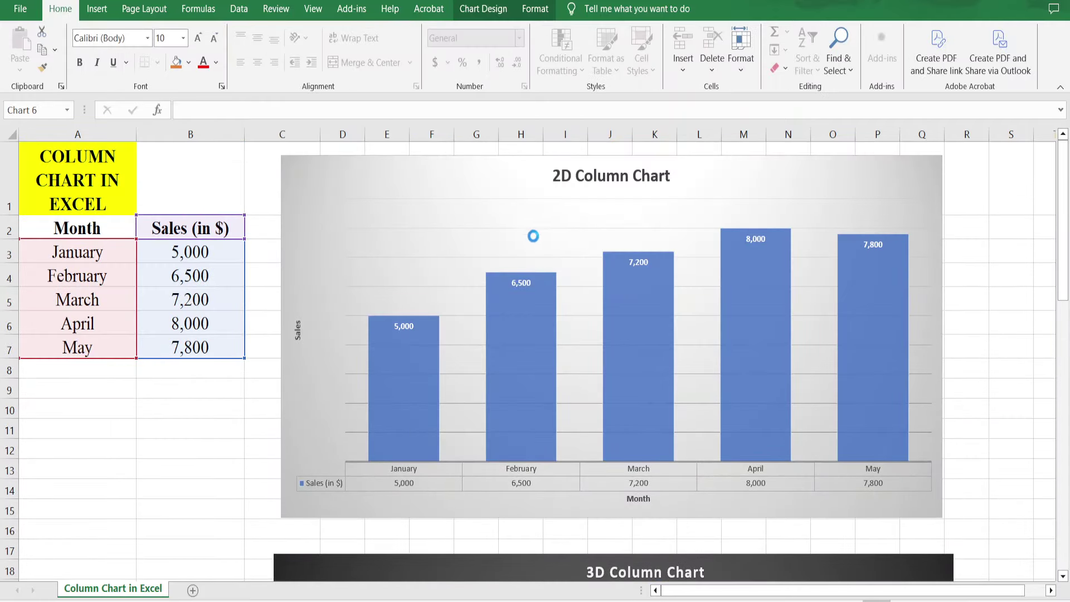
{"action": "left_click", "coordinate": [563, 182]}
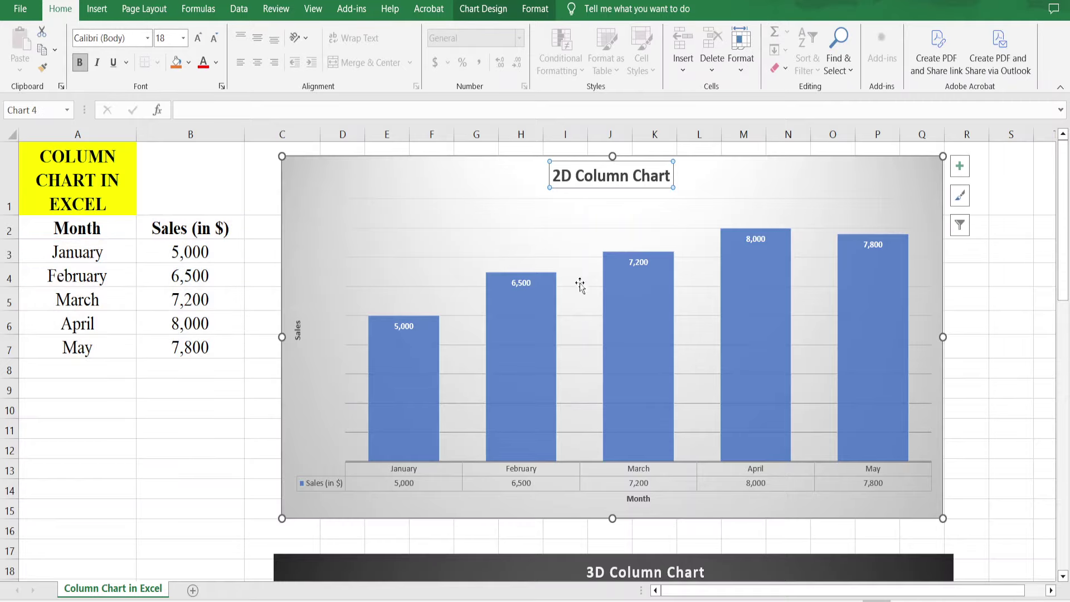
{"action": "scroll", "coordinate": [611, 301], "scroll_direction": "down", "scroll_amount": 3}
{"action": "left_click", "coordinate": [593, 321]}
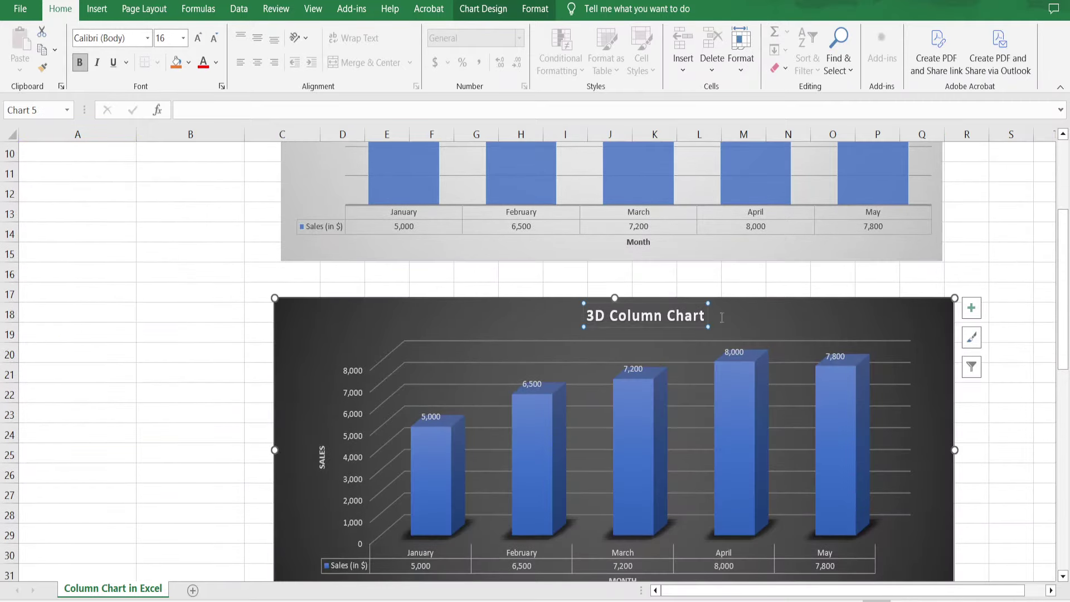
{"action": "scroll", "coordinate": [741, 357], "scroll_direction": "down", "scroll_amount": 5}
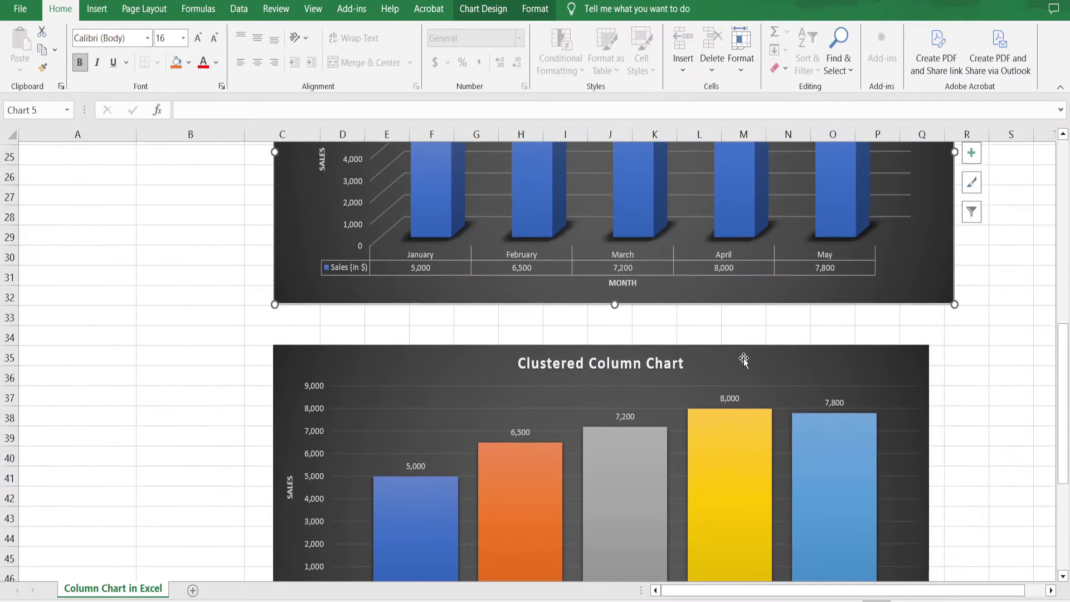
{"action": "left_click", "coordinate": [584, 358]}
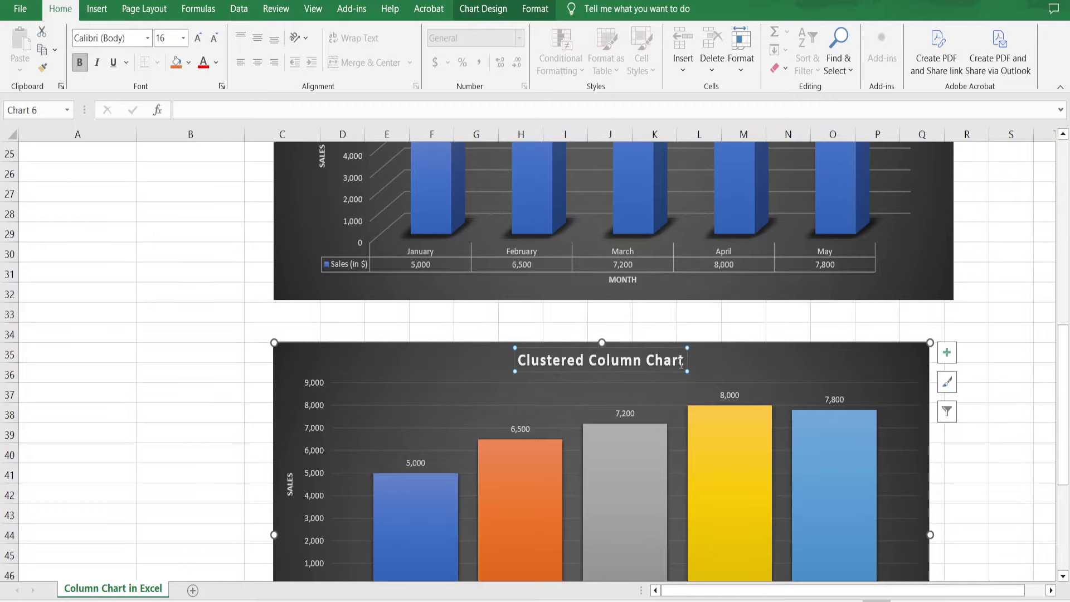
{"action": "scroll", "coordinate": [705, 376], "scroll_direction": "down", "scroll_amount": 3}
{"action": "scroll", "coordinate": [718, 369], "scroll_direction": "up", "scroll_amount": 10}
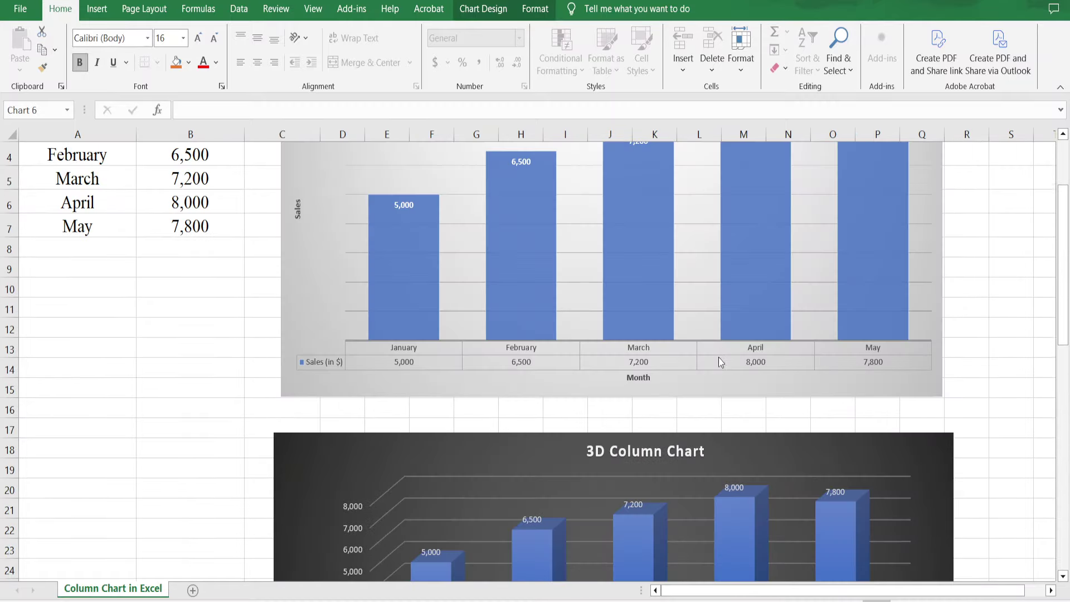
{"action": "scroll", "coordinate": [736, 340], "scroll_direction": "up", "scroll_amount": 1}
{"action": "left_click", "coordinate": [71, 181]}
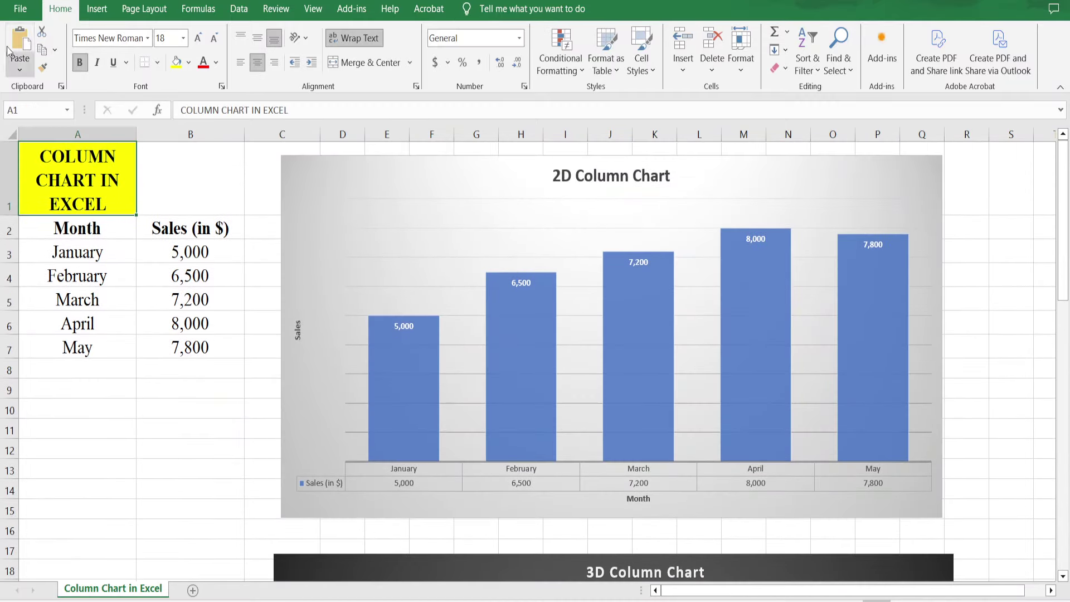